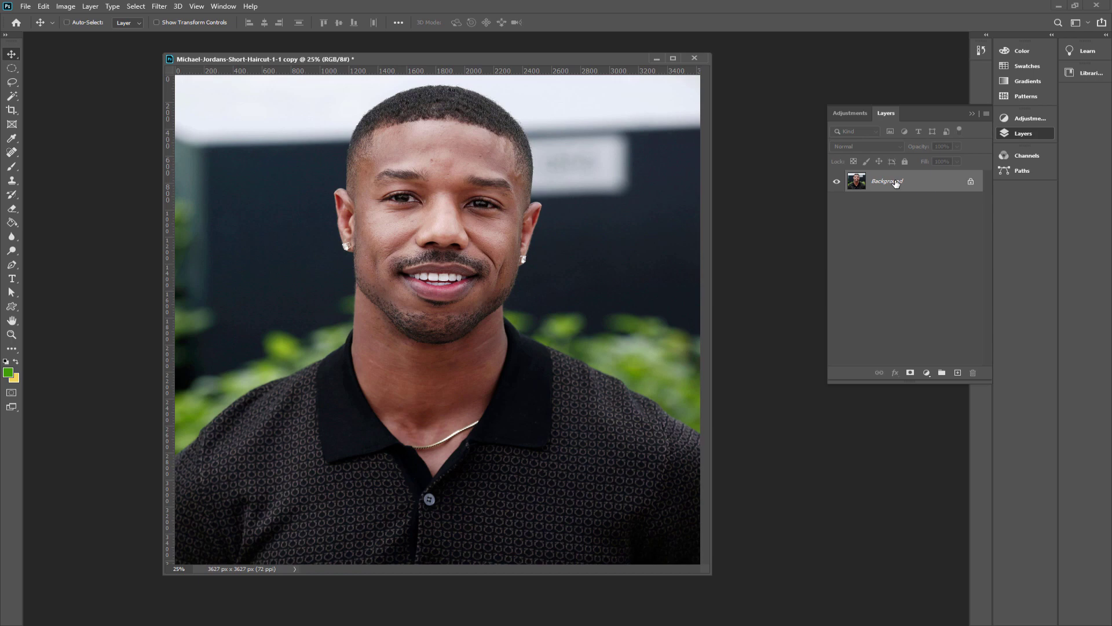
Copy the Background to Layer 1 with Ctrl+J and turn off the Background's visibility
key("ctrl+j")
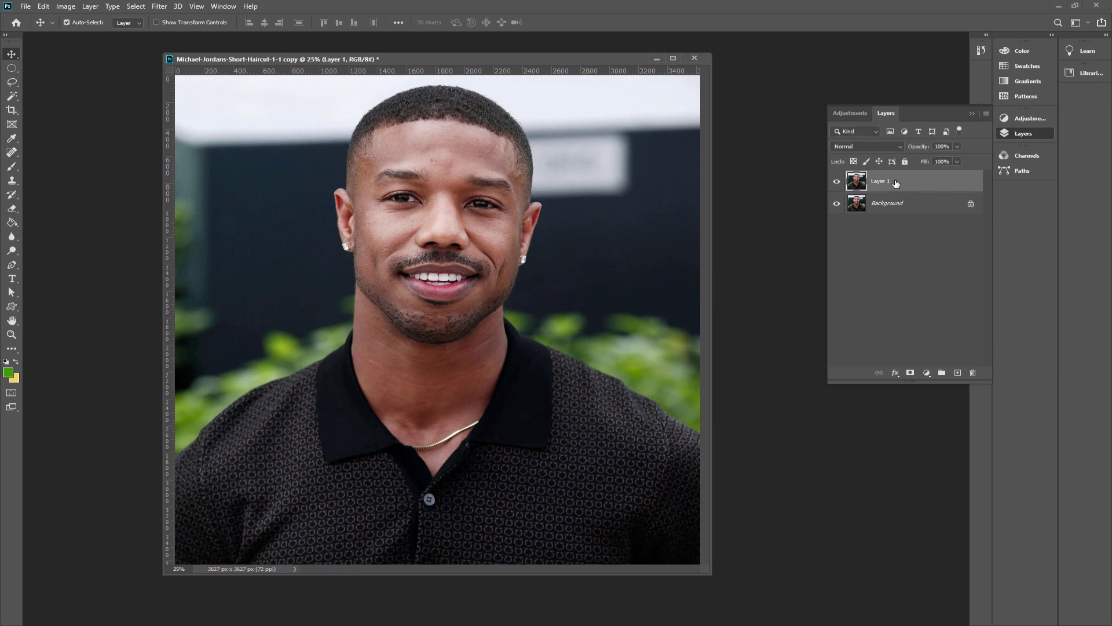
left_click(838, 210)
Select the Spot Healing Brush and set its size to 62 px
left_click(11, 154)
right_click(11, 154)
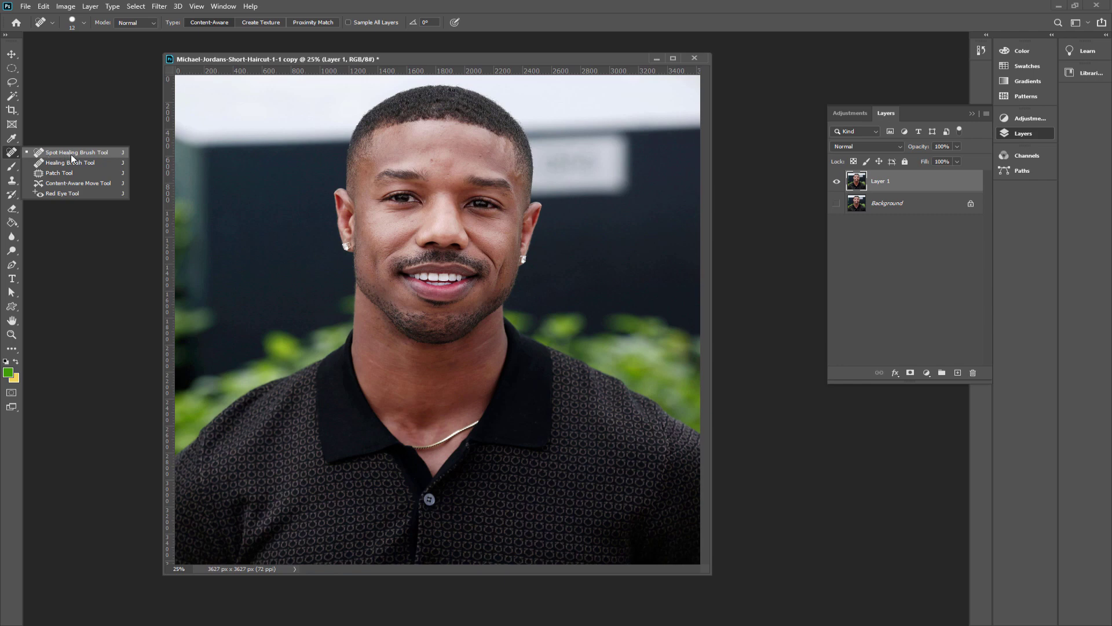
left_click(71, 153)
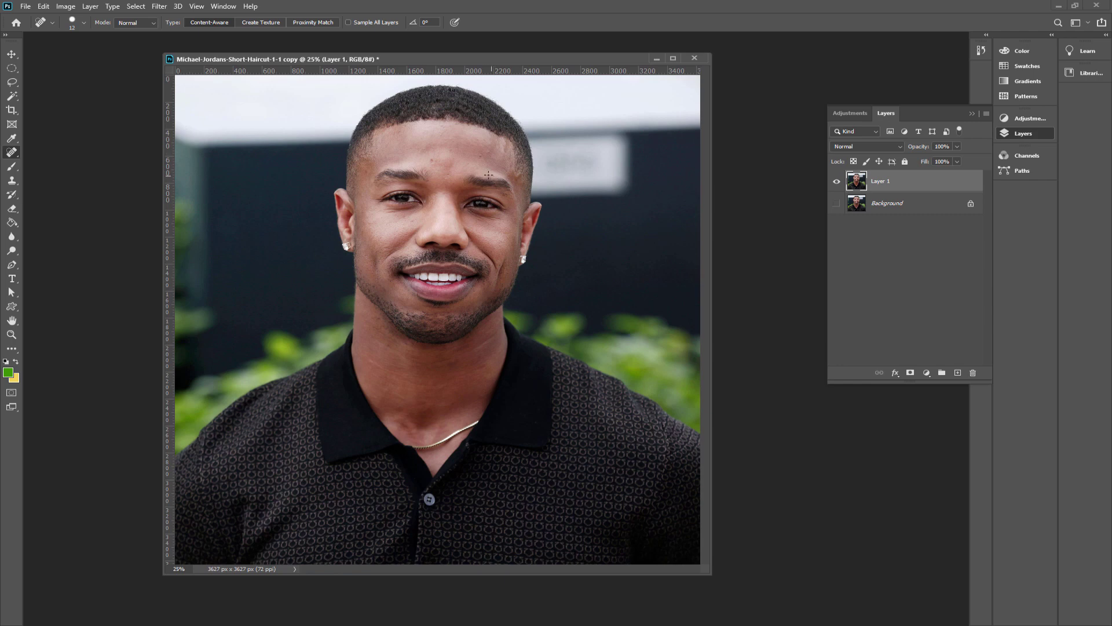
right_click(443, 147)
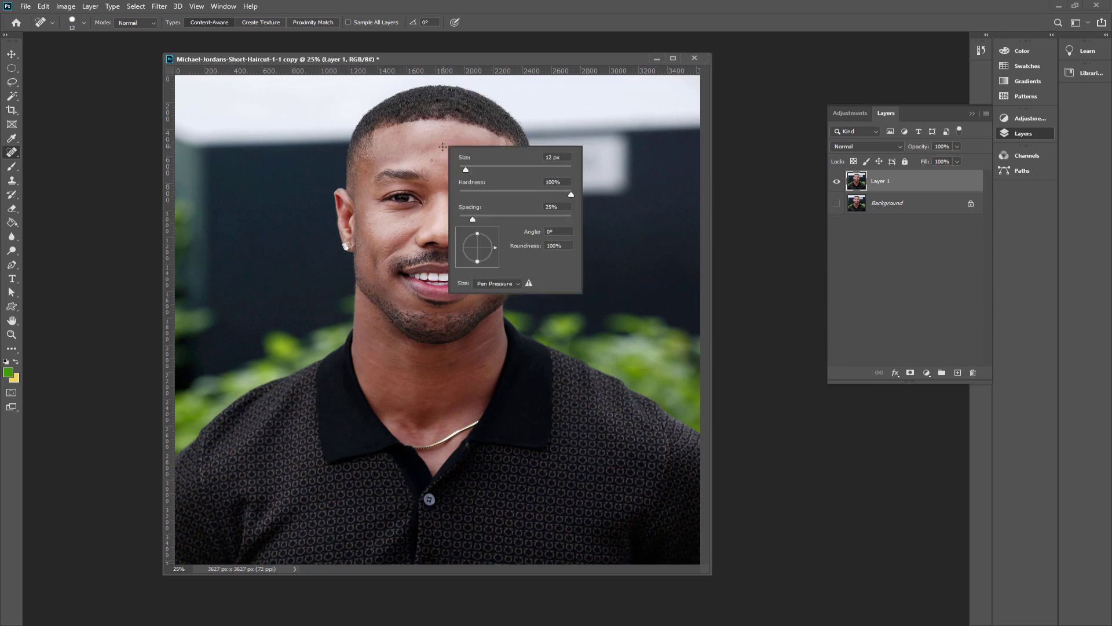
left_click(493, 169)
key("Return")
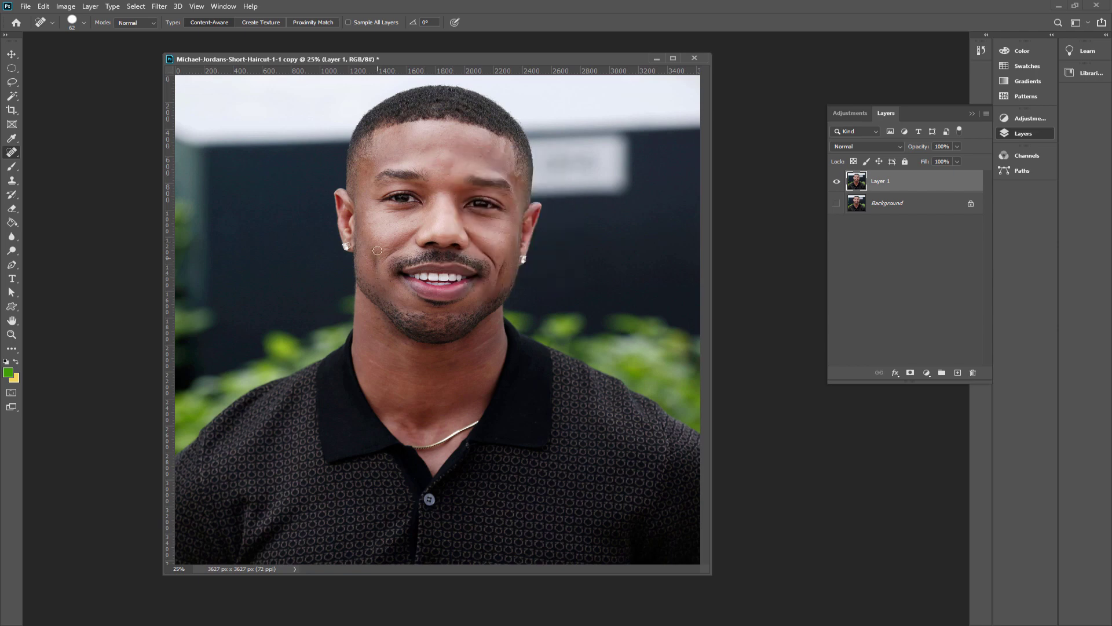
Heal the blemishes on the temple, forehead and cheek
left_click(364, 171)
left_click(451, 150)
left_click(413, 222)
Create empty Layer 2 and set the foreground to skin tone b2826e sampled from the cheek
left_click(959, 372)
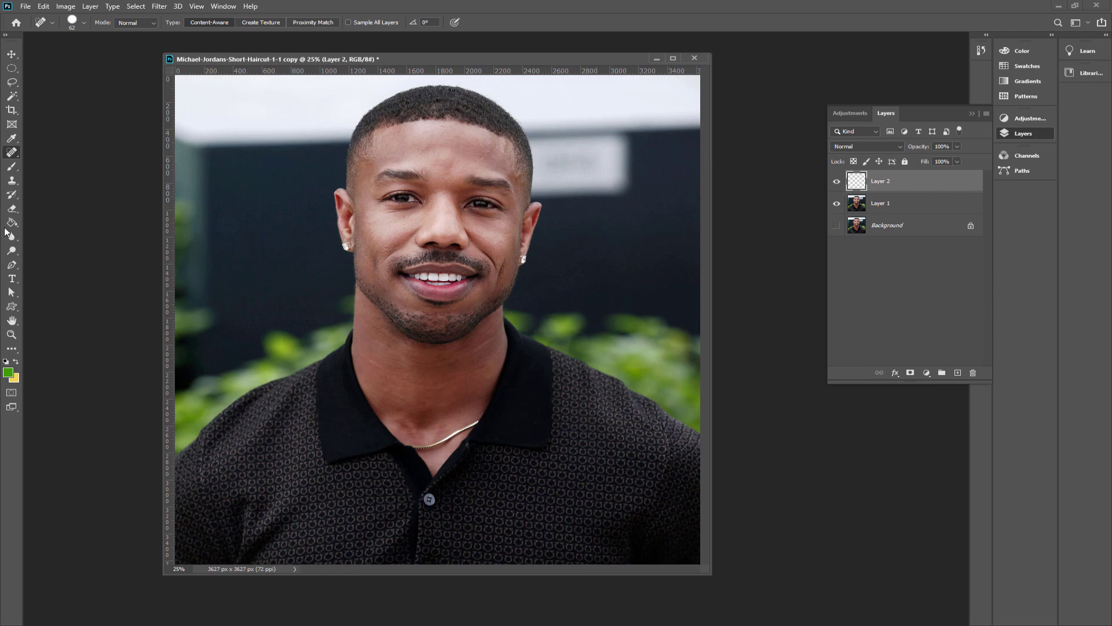
left_click(8, 373)
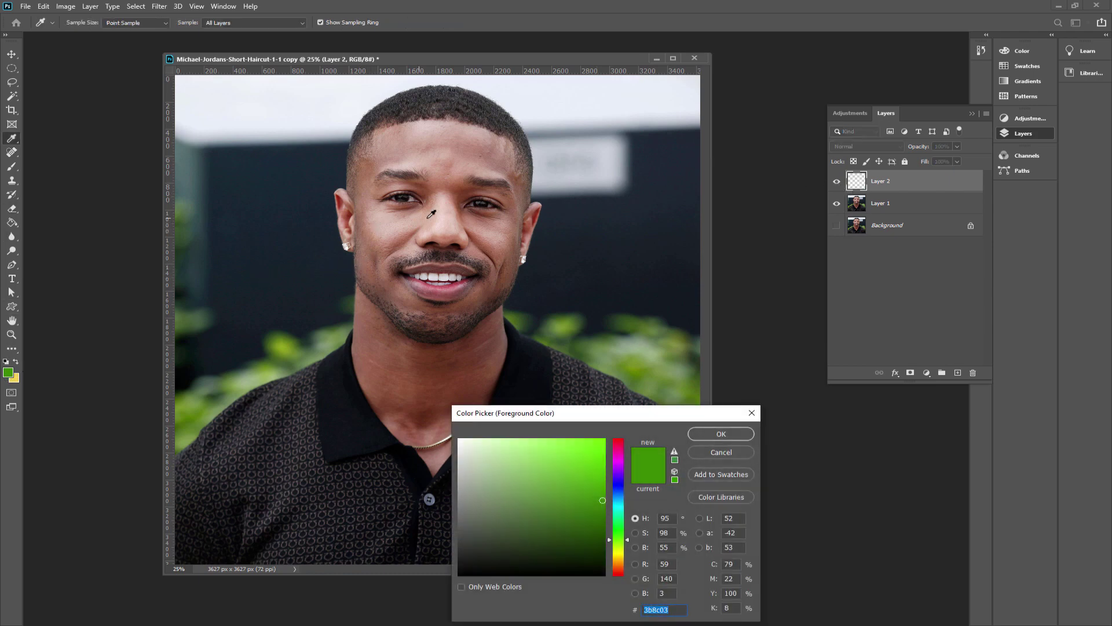
left_click(370, 234)
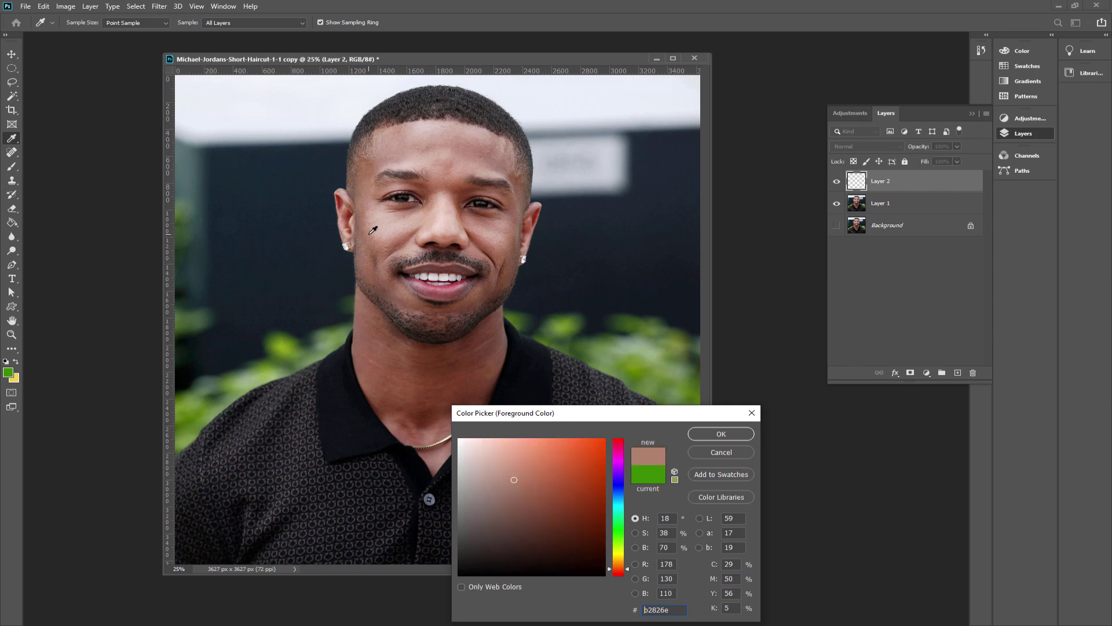
left_click(699, 436)
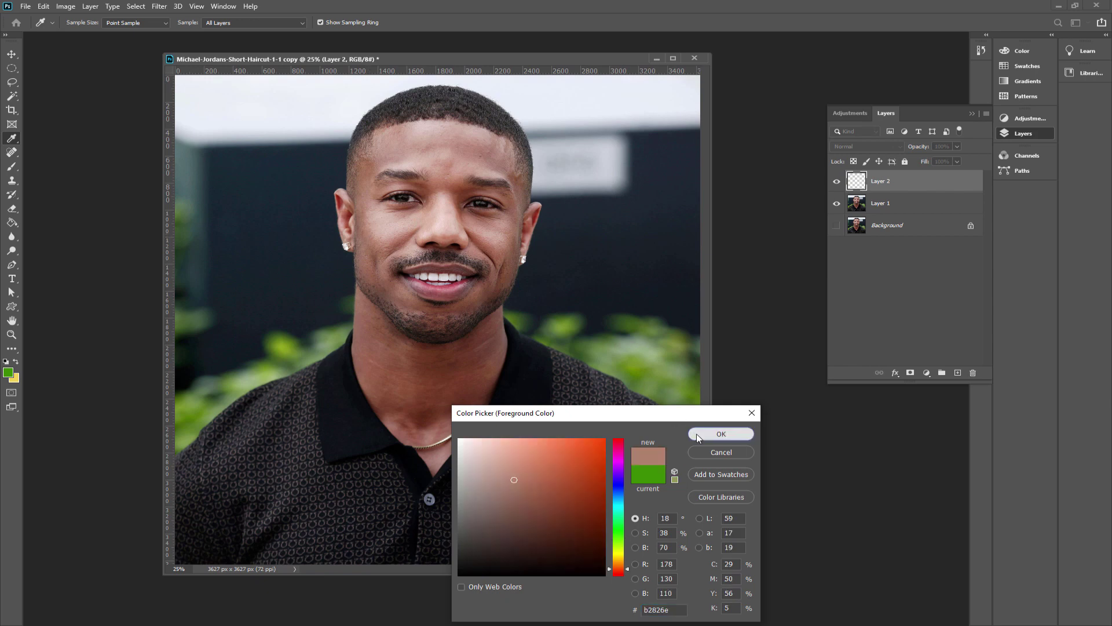
key("j")
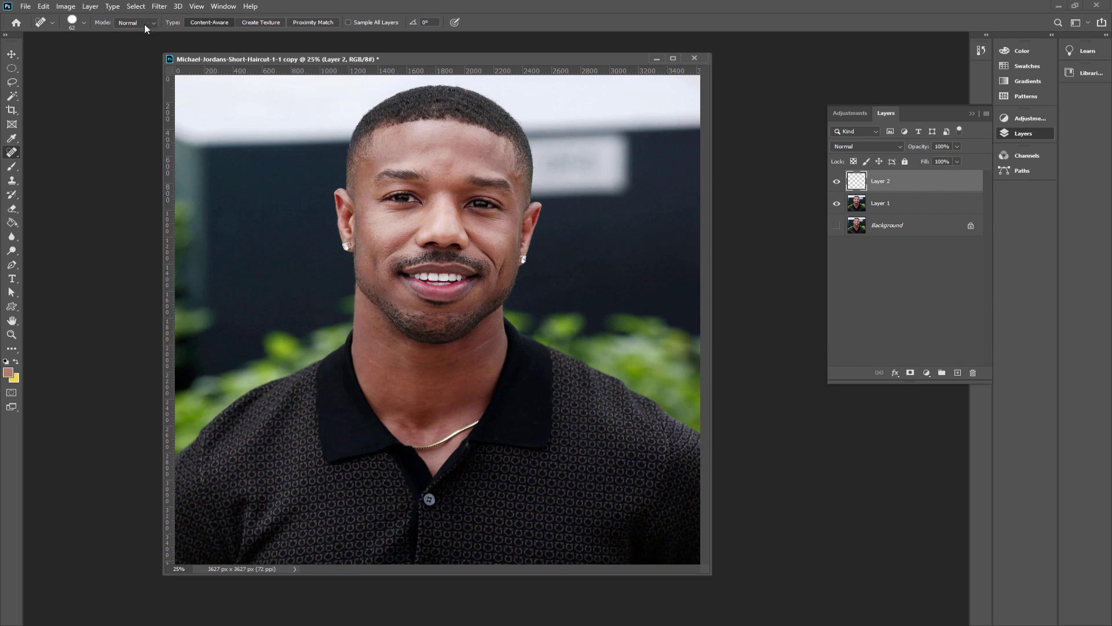
Set the Brush opacity to 30% then 10%, then hide and delete Layer 2
left_click(11, 167)
left_click(49, 169)
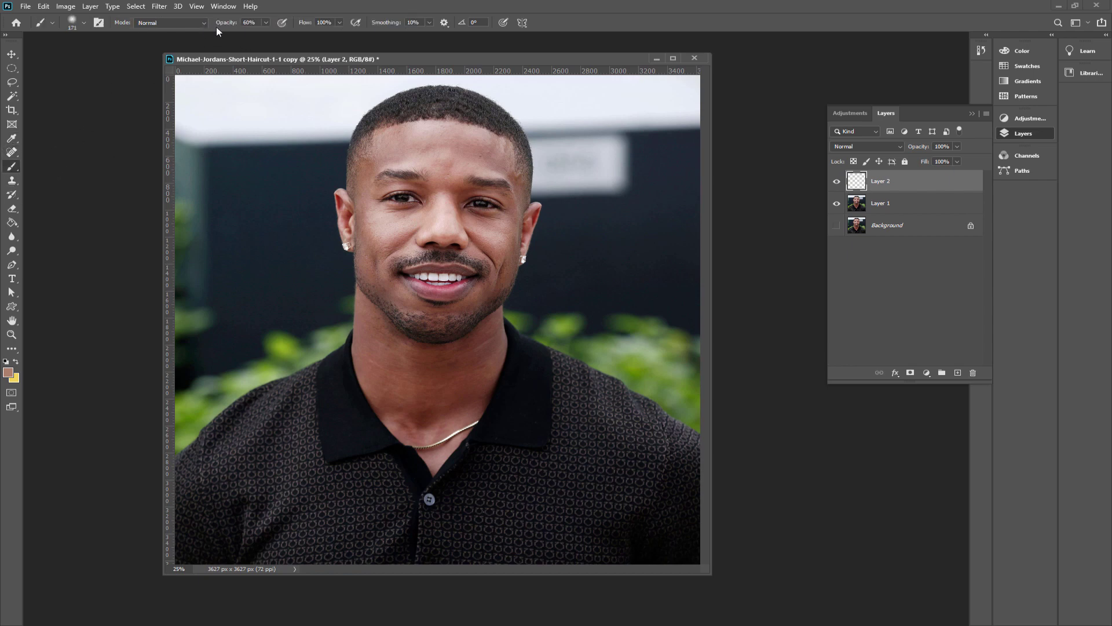
left_click(259, 23)
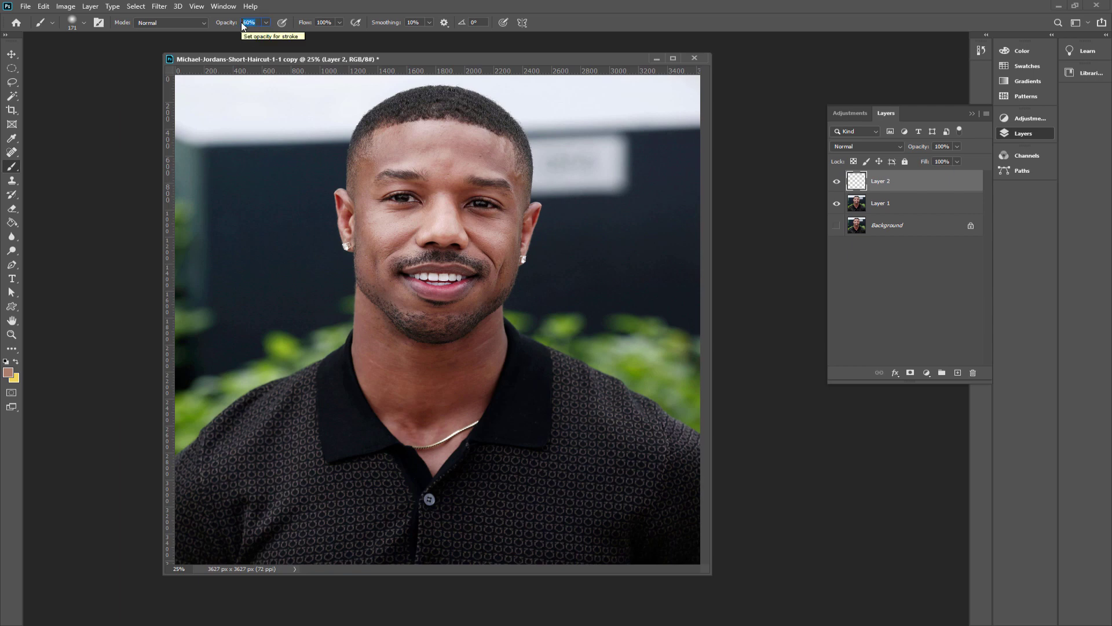
type("30")
key("Return")
left_click(256, 24)
type("10")
key("Return")
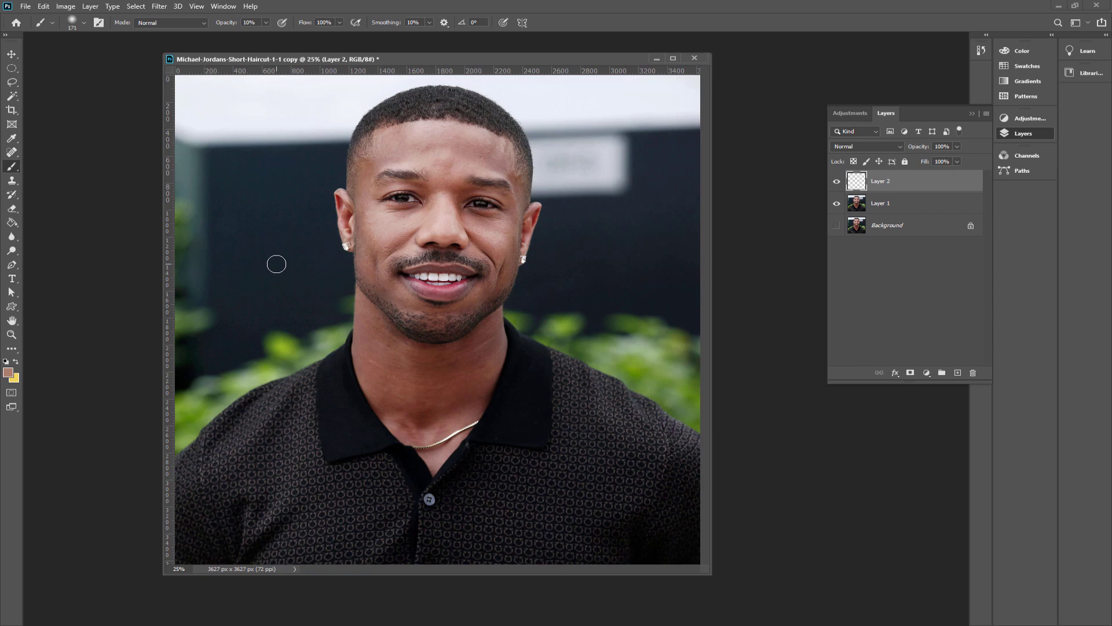
left_click(836, 182)
key("Delete")
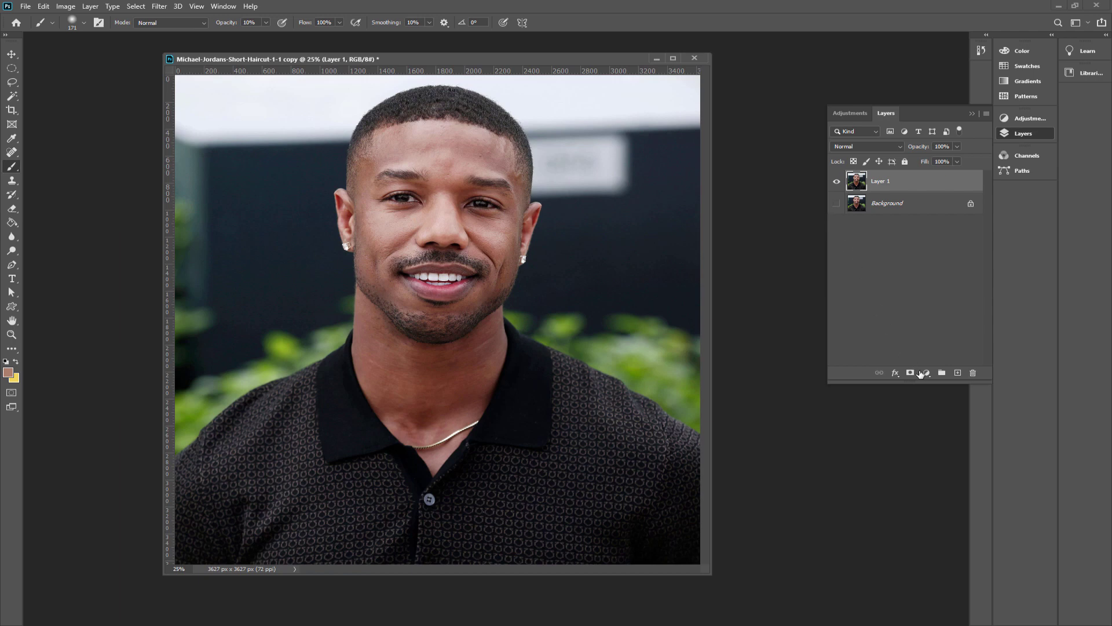
Add a Black & White adjustment layer above Layer 1 and open its blend mode list
left_click(927, 374)
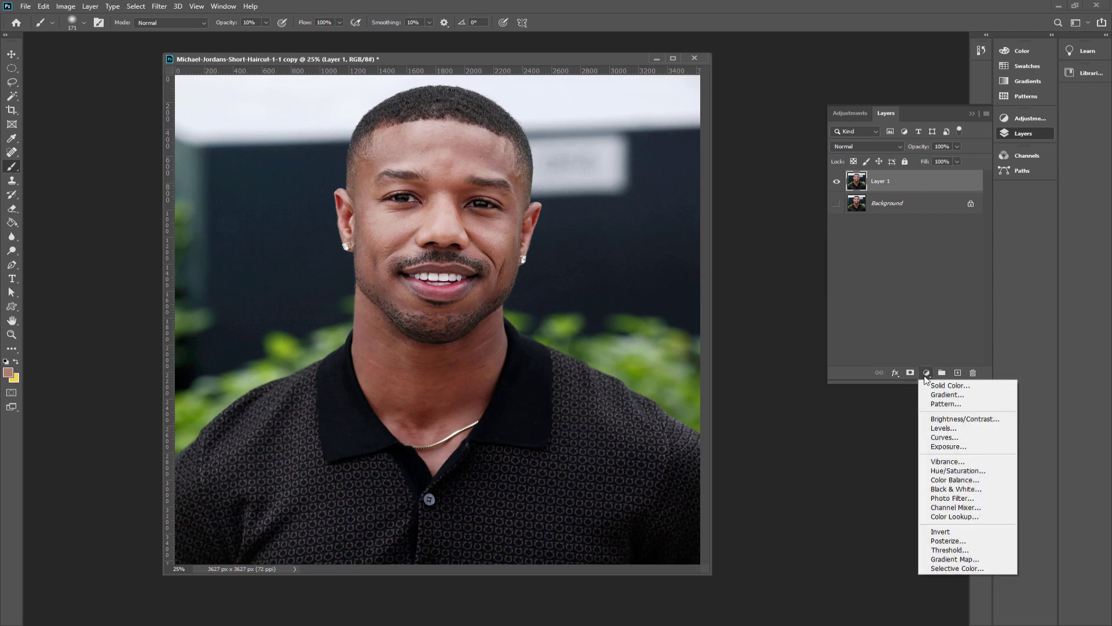
left_click(966, 490)
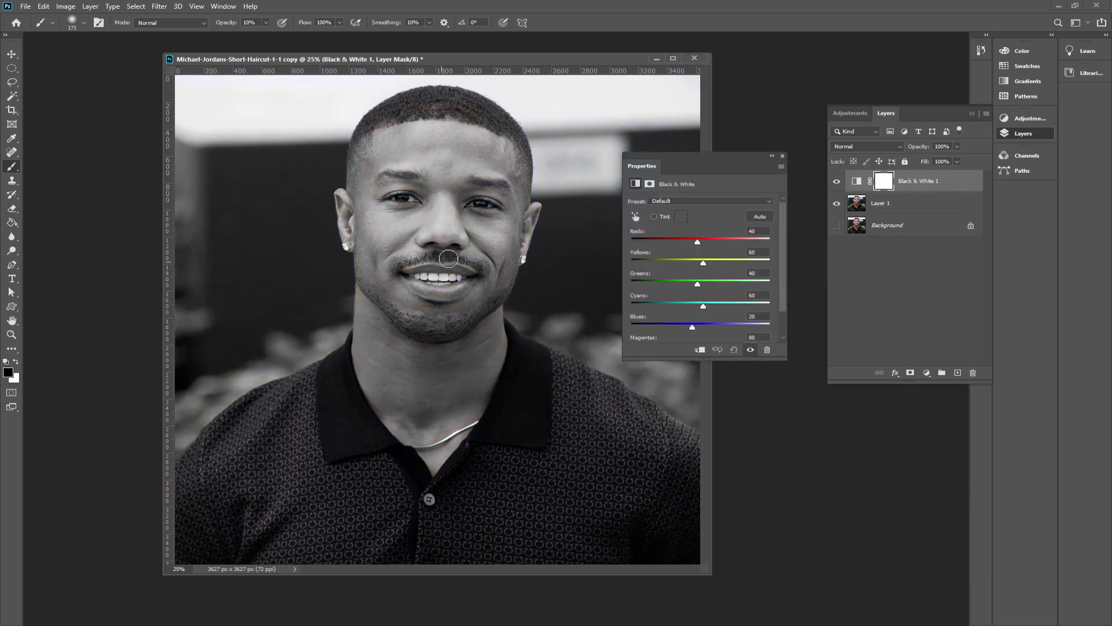
left_click(860, 146)
left_click(865, 149)
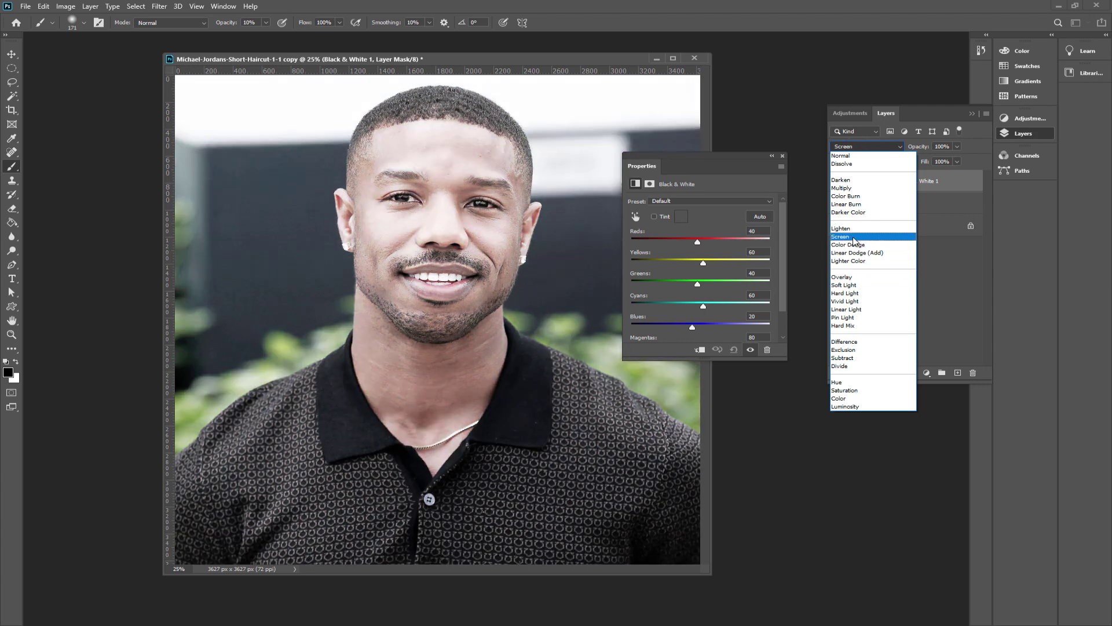
Set Black & White 1 to Screen blending with Reds at 23 and Yellows at 67
left_click(853, 236)
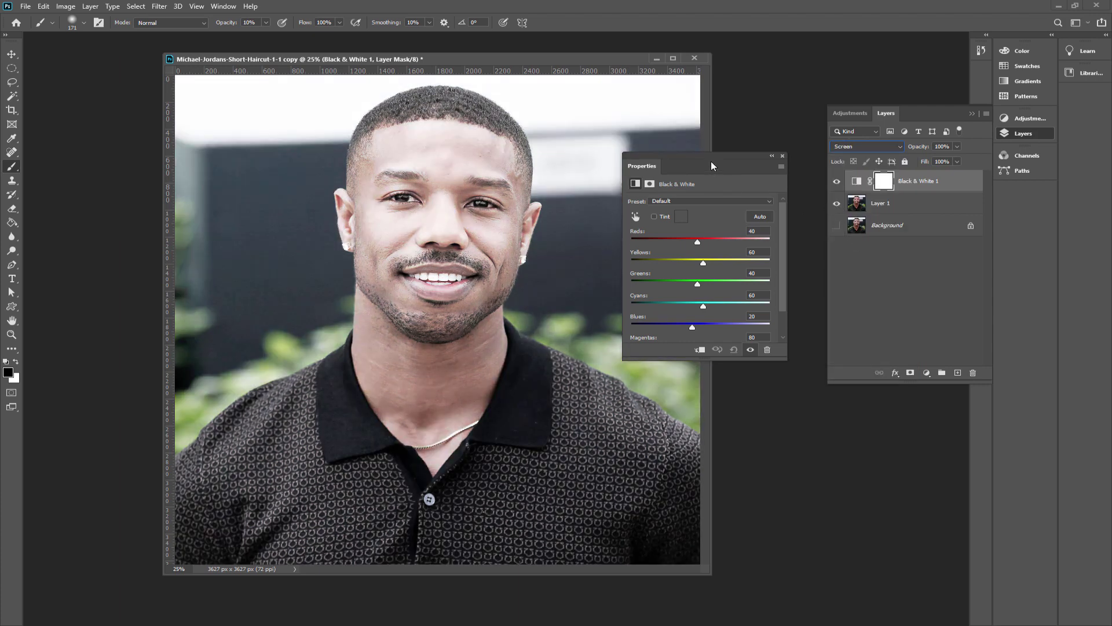
left_click_drag(704, 155, 654, 145)
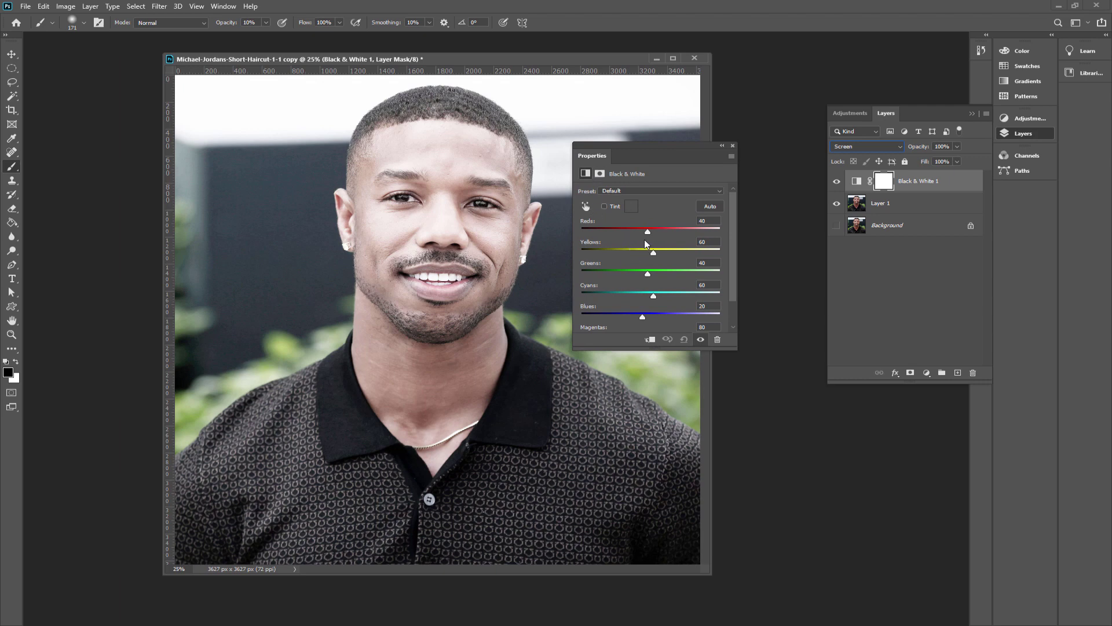
mouse_move(647, 231)
left_mouse_down()
mouse_move(614, 234)
mouse_move(695, 239)
mouse_move(639, 235)
left_mouse_up()
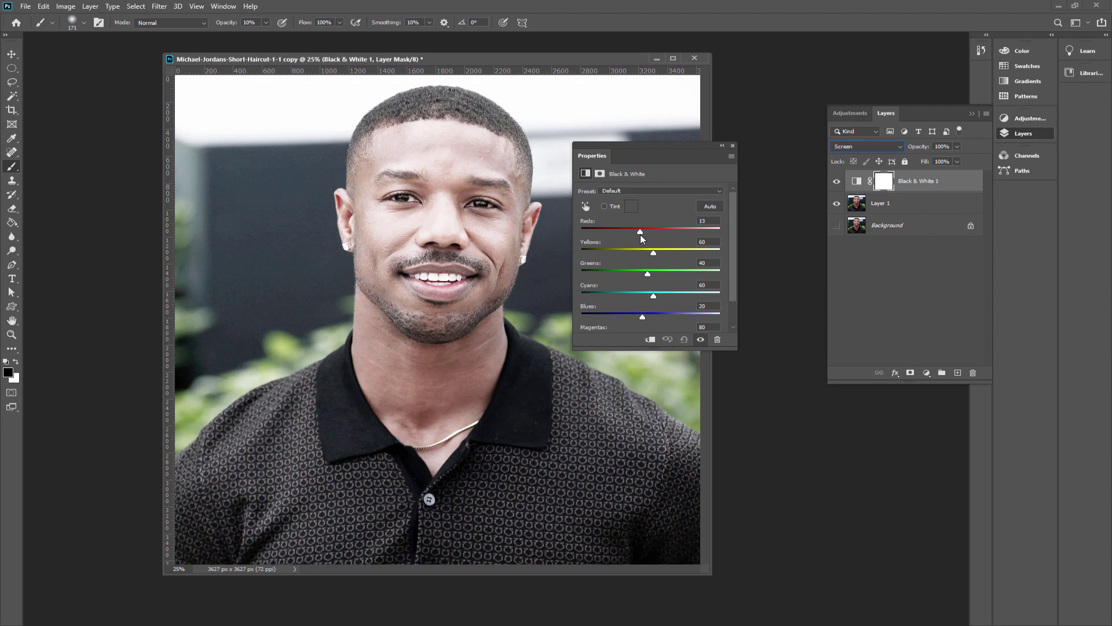
mouse_move(645, 234)
left_mouse_down()
mouse_move(589, 229)
mouse_move(676, 235)
mouse_move(643, 234)
left_mouse_up()
mouse_move(654, 254)
left_mouse_down()
mouse_move(678, 255)
mouse_move(625, 256)
mouse_move(670, 256)
mouse_move(644, 253)
left_mouse_up()
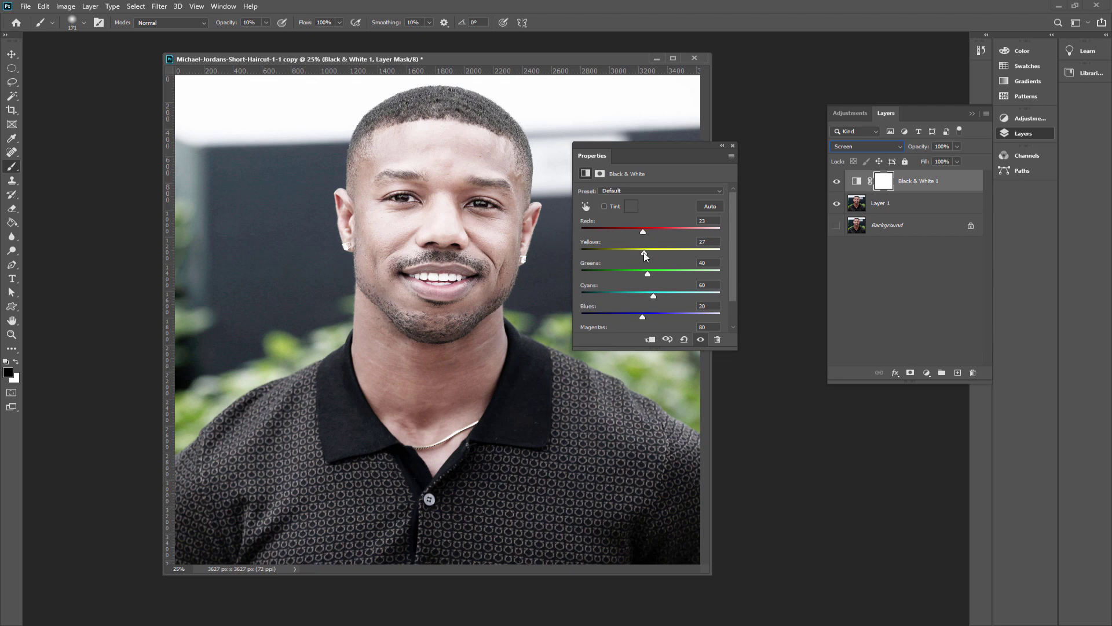
mouse_move(645, 256)
left_mouse_down()
mouse_move(729, 266)
mouse_move(648, 263)
left_mouse_up()
mouse_move(644, 262)
left_mouse_down()
mouse_move(571, 265)
mouse_move(721, 261)
mouse_move(631, 264)
mouse_move(660, 263)
left_mouse_up()
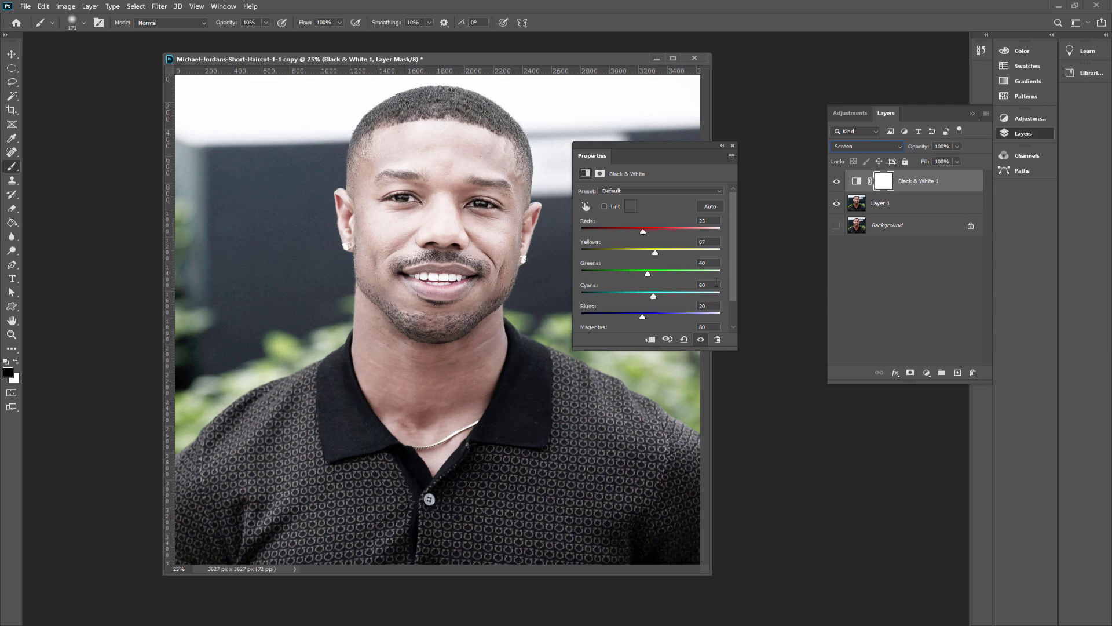
left_click(733, 145)
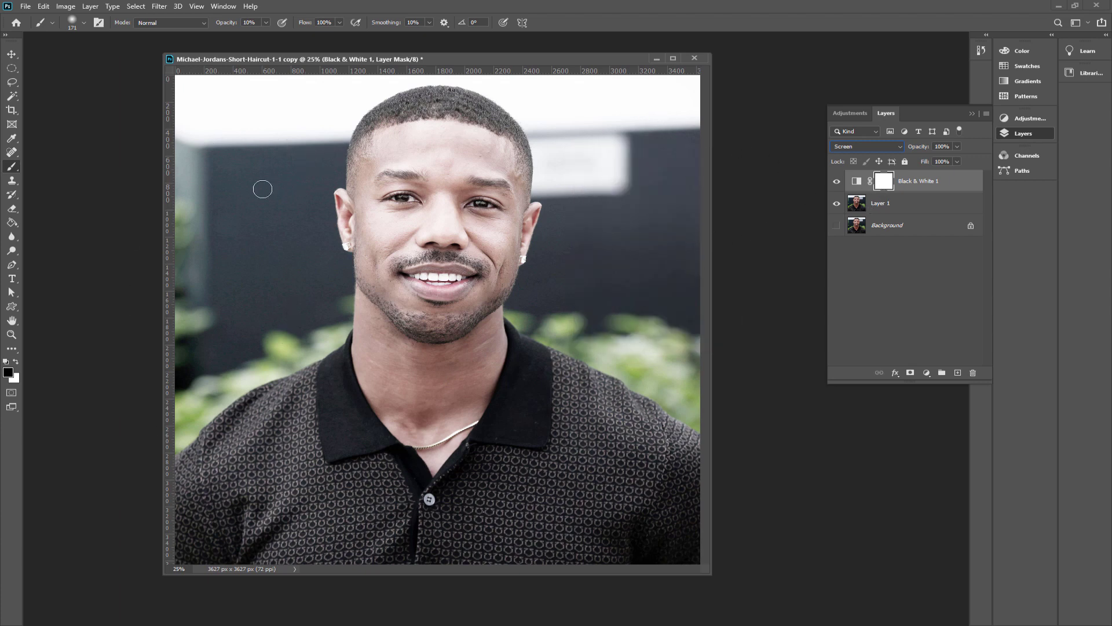
left_click(837, 182)
left_click(836, 182)
left_click(837, 183)
left_click(836, 183)
left_click(943, 148)
type("60")
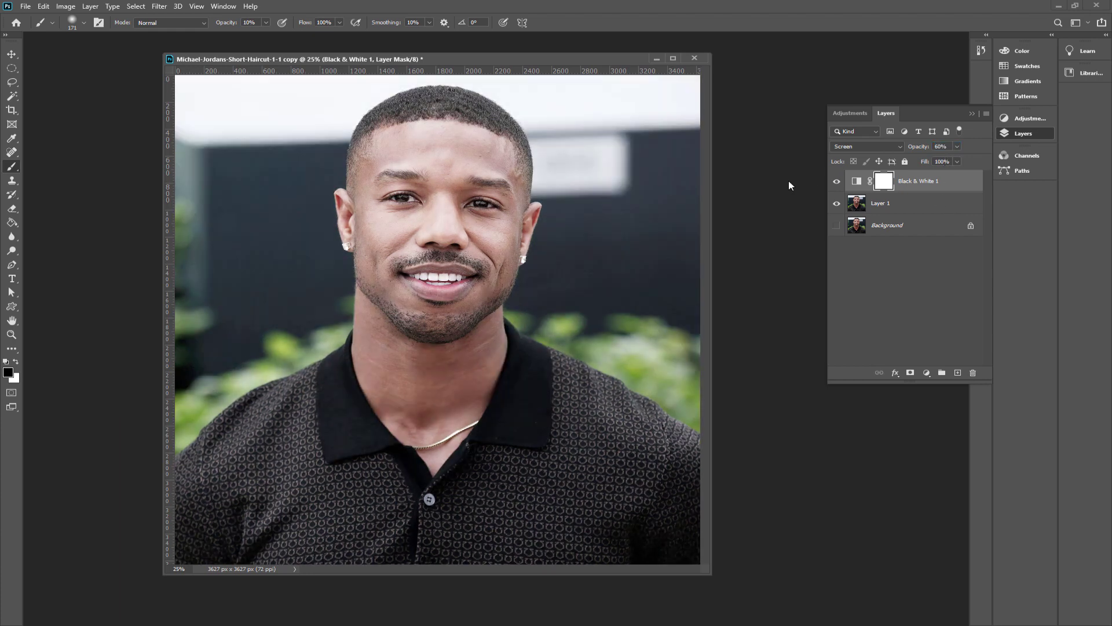
left_click(836, 183)
left_click(836, 182)
Invert the Black & White 1 mask and set up a white brush at 60% opacity
key("ctrl+i")
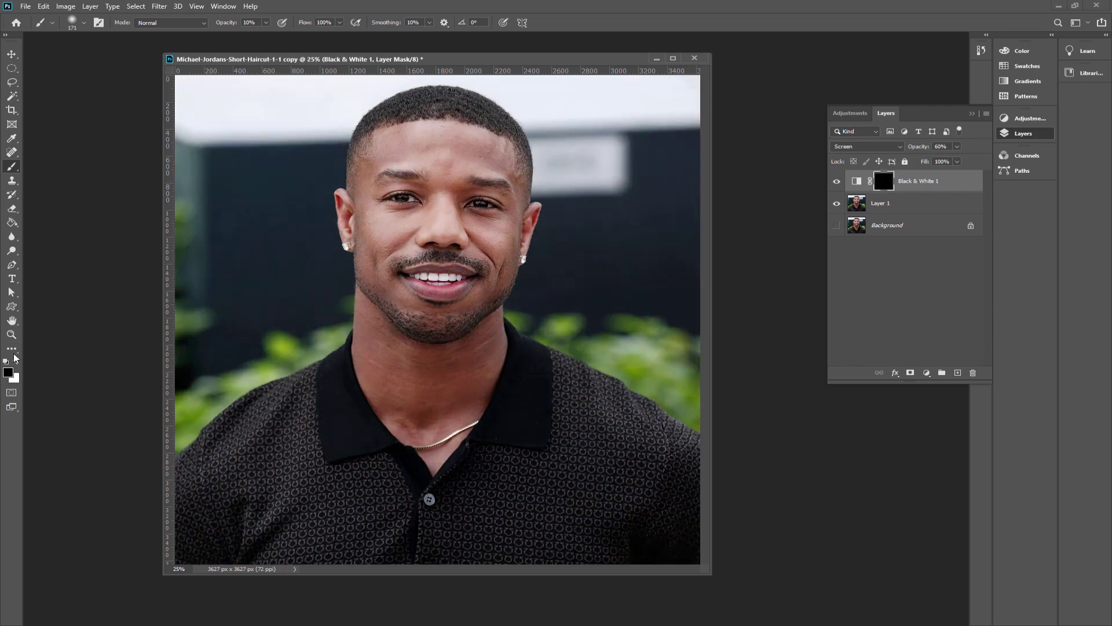
left_click(16, 362)
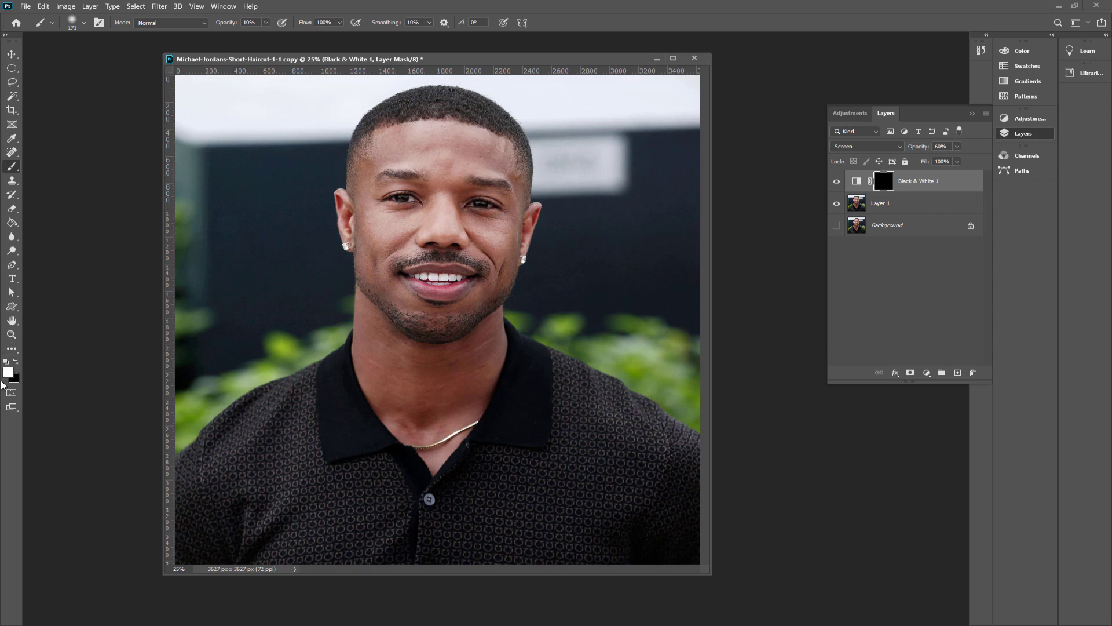
right_click(12, 169)
left_click(49, 167)
left_click(248, 23)
type("6")
Paint the brightening over the left cheek, jaw and neck, toggling the layer to compare
mouse_move(371, 212)
left_mouse_down()
mouse_move(377, 281)
mouse_move(381, 252)
mouse_move(396, 300)
mouse_move(443, 310)
mouse_move(484, 293)
mouse_move(515, 225)
mouse_move(504, 249)
mouse_move(517, 174)
mouse_move(489, 149)
mouse_move(439, 139)
mouse_move(495, 137)
mouse_move(371, 142)
mouse_move(449, 146)
mouse_move(442, 203)
mouse_move(454, 194)
mouse_move(458, 217)
mouse_move(501, 220)
mouse_move(501, 240)
mouse_move(478, 243)
mouse_move(503, 272)
mouse_move(485, 296)
mouse_move(438, 312)
mouse_move(377, 277)
mouse_move(373, 252)
mouse_move(443, 181)
mouse_move(514, 201)
mouse_move(508, 216)
mouse_move(476, 221)
mouse_move(372, 216)
mouse_move(369, 191)
mouse_move(406, 184)
mouse_move(429, 199)
left_mouse_up()
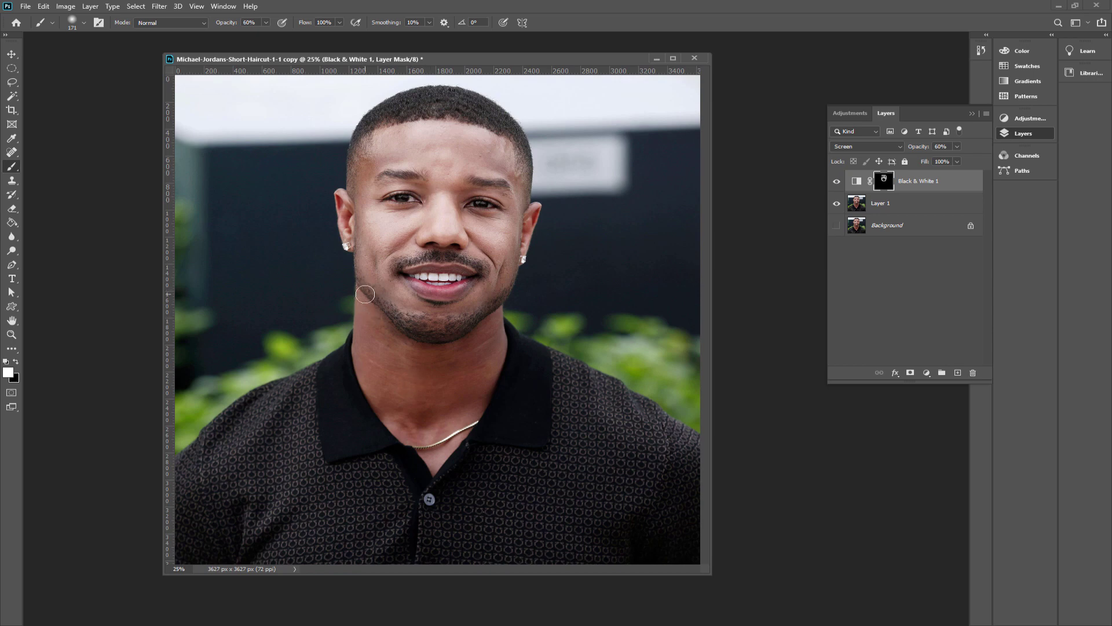
mouse_move(365, 295)
left_mouse_down()
mouse_move(427, 453)
mouse_move(499, 350)
mouse_move(462, 366)
mouse_move(433, 432)
mouse_move(437, 351)
mouse_move(426, 363)
mouse_move(375, 321)
mouse_move(405, 377)
mouse_move(402, 362)
mouse_move(382, 371)
mouse_move(426, 410)
left_mouse_up()
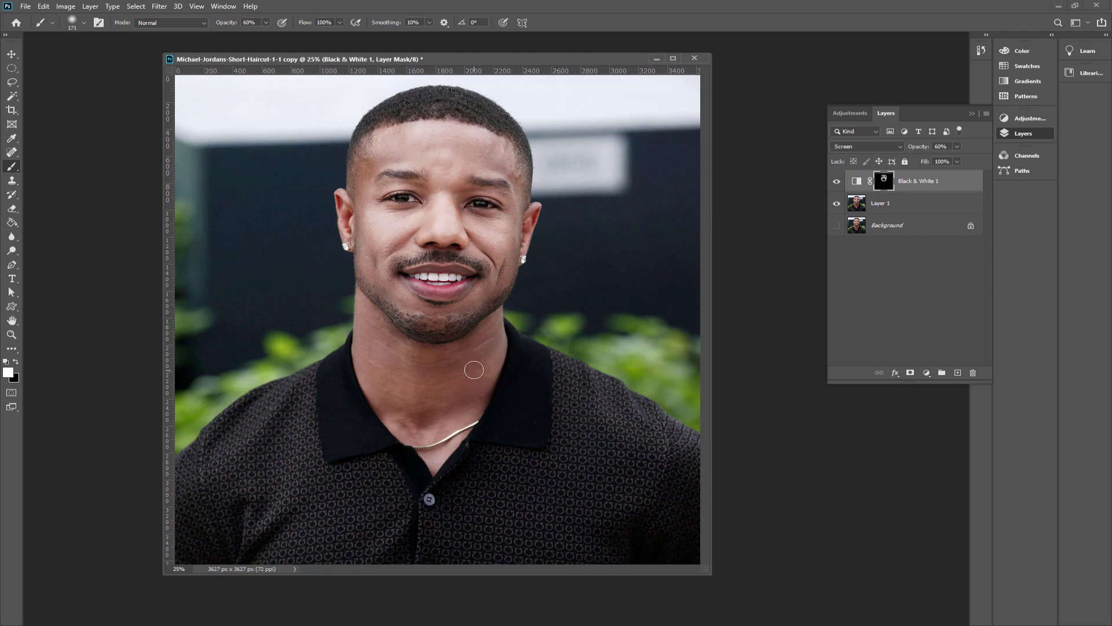
left_click(837, 184)
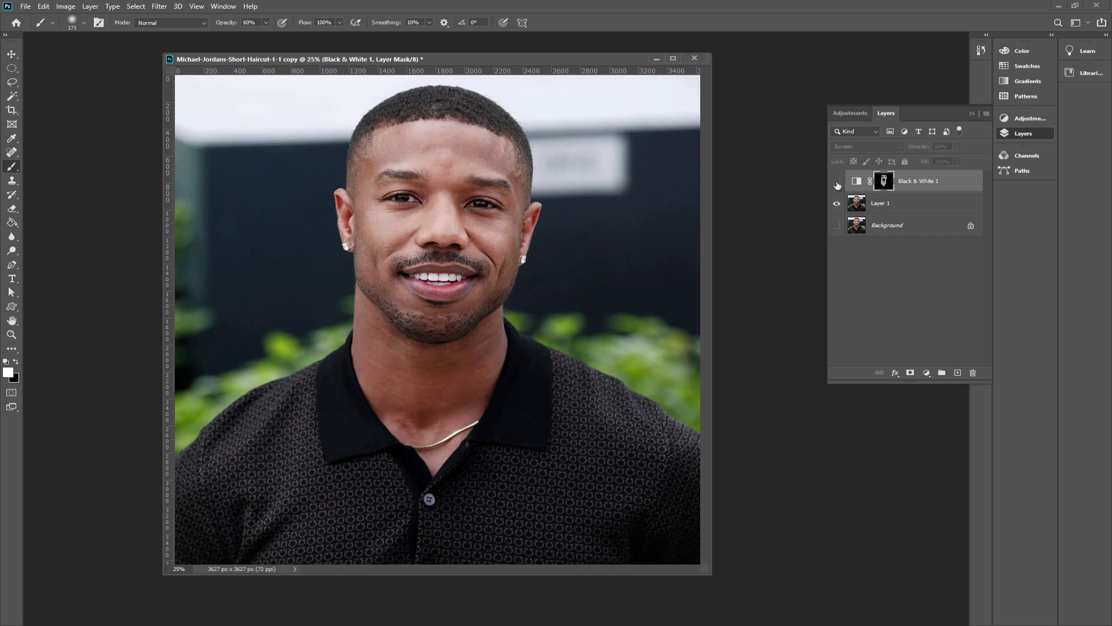
left_click(837, 184)
left_click(837, 182)
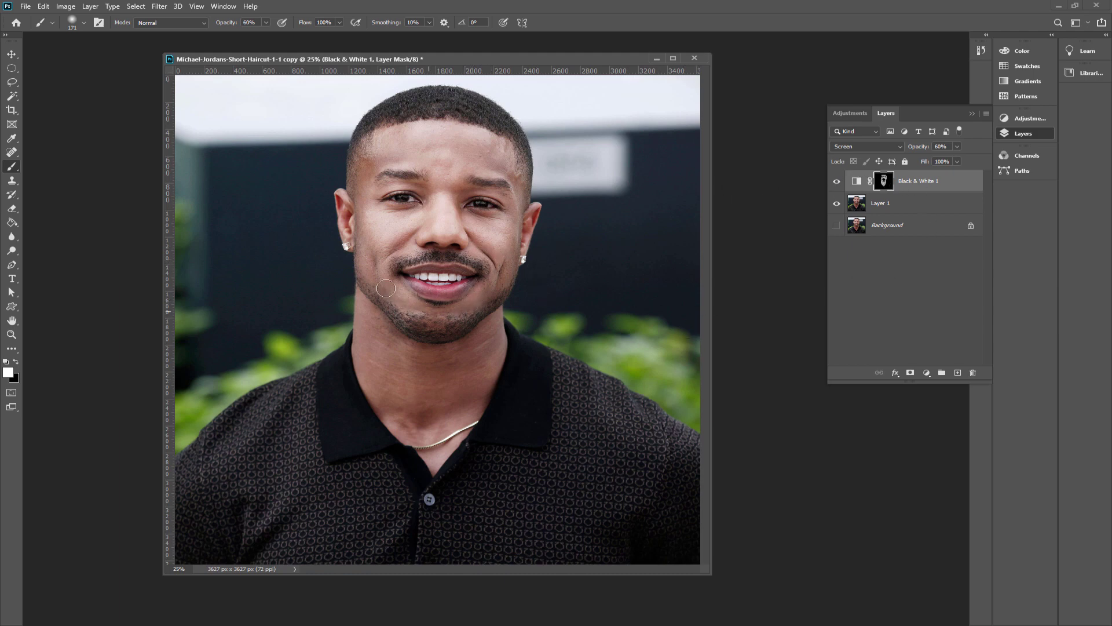
Paint the brightening over the temple beside the ear and the teeth
mouse_move(362, 158)
left_mouse_down()
mouse_move(356, 220)
mouse_move(506, 282)
mouse_move(455, 151)
mouse_move(431, 146)
left_mouse_up()
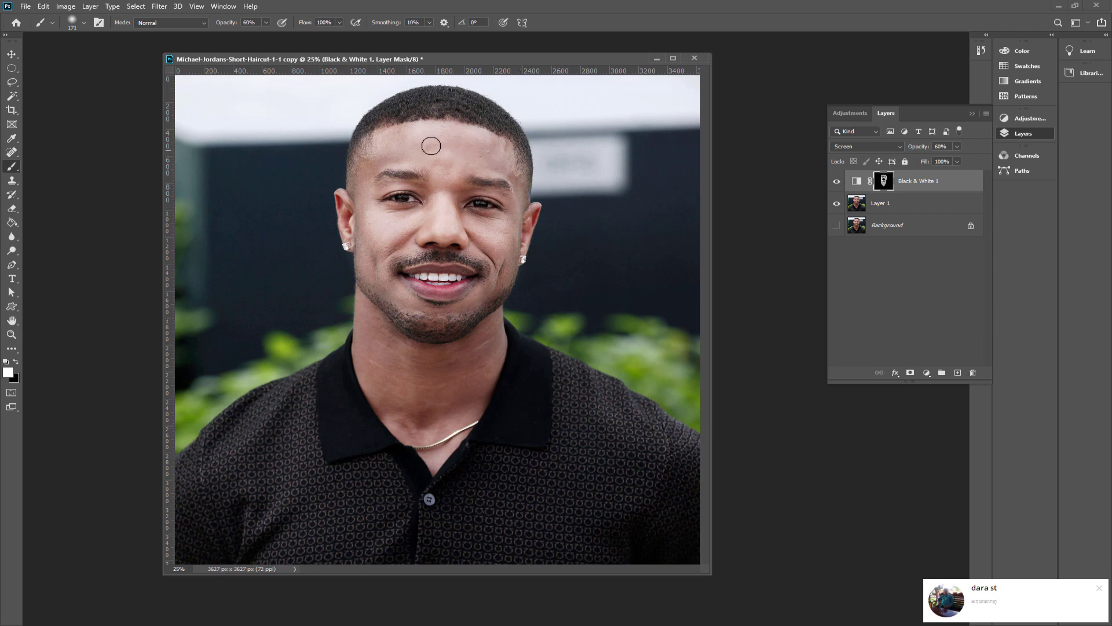
left_click(250, 22)
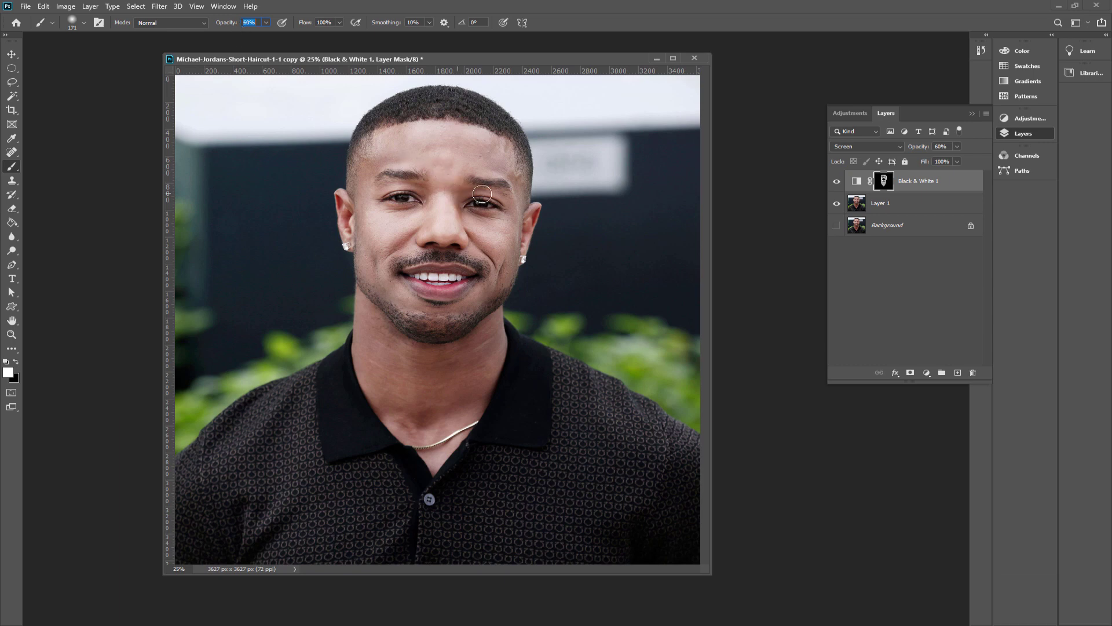
left_click(513, 218)
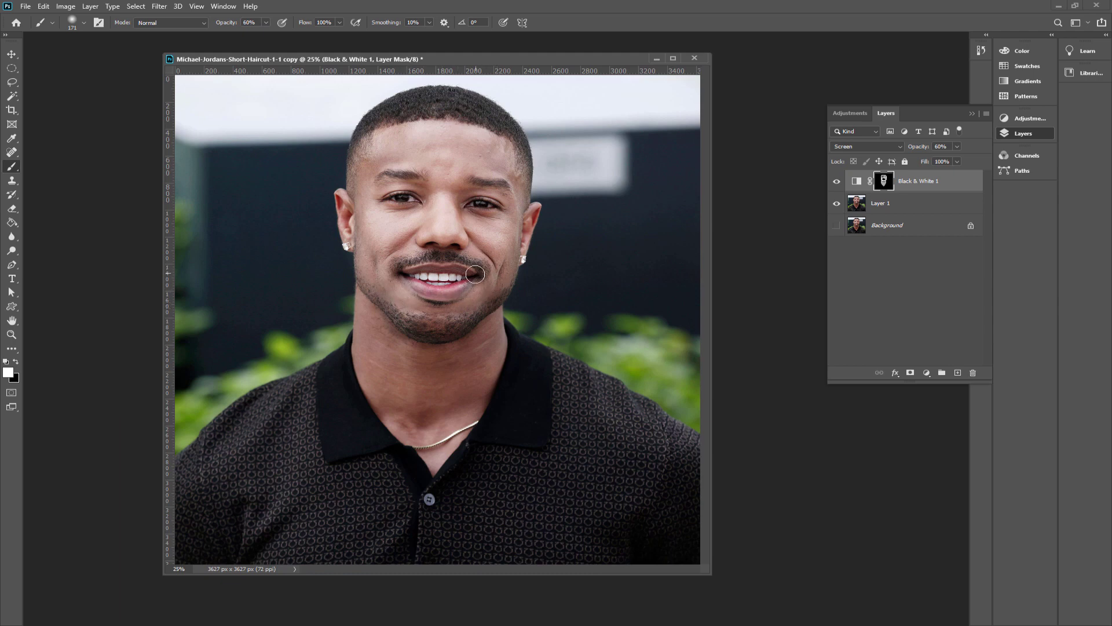
mouse_move(476, 273)
left_mouse_down()
mouse_move(415, 277)
mouse_move(466, 278)
left_mouse_up()
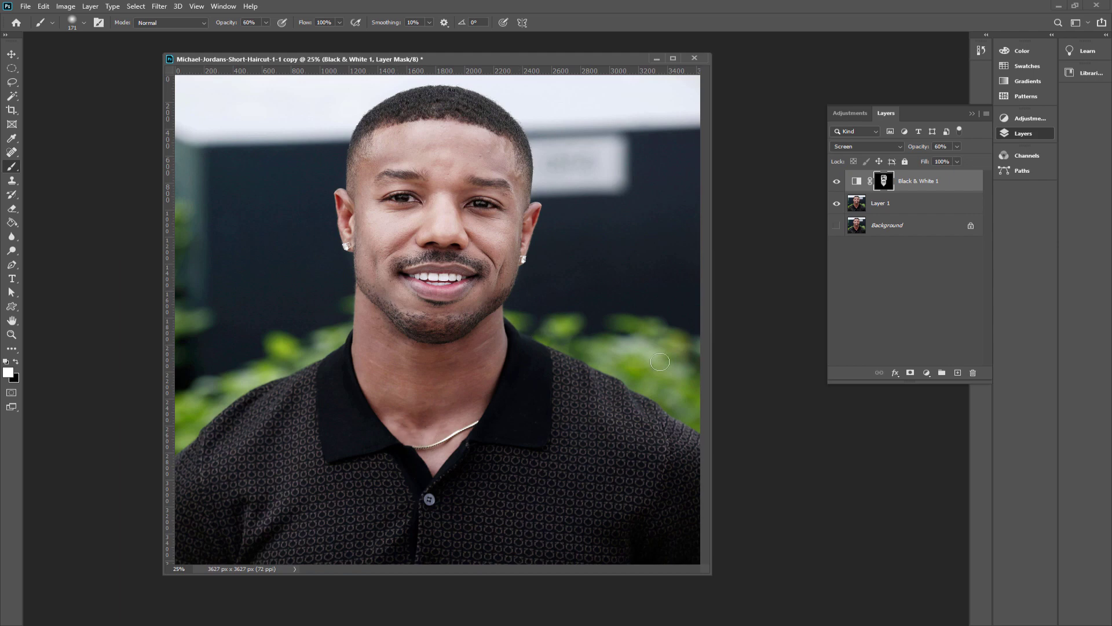
left_click_drag(707, 573, 729, 582)
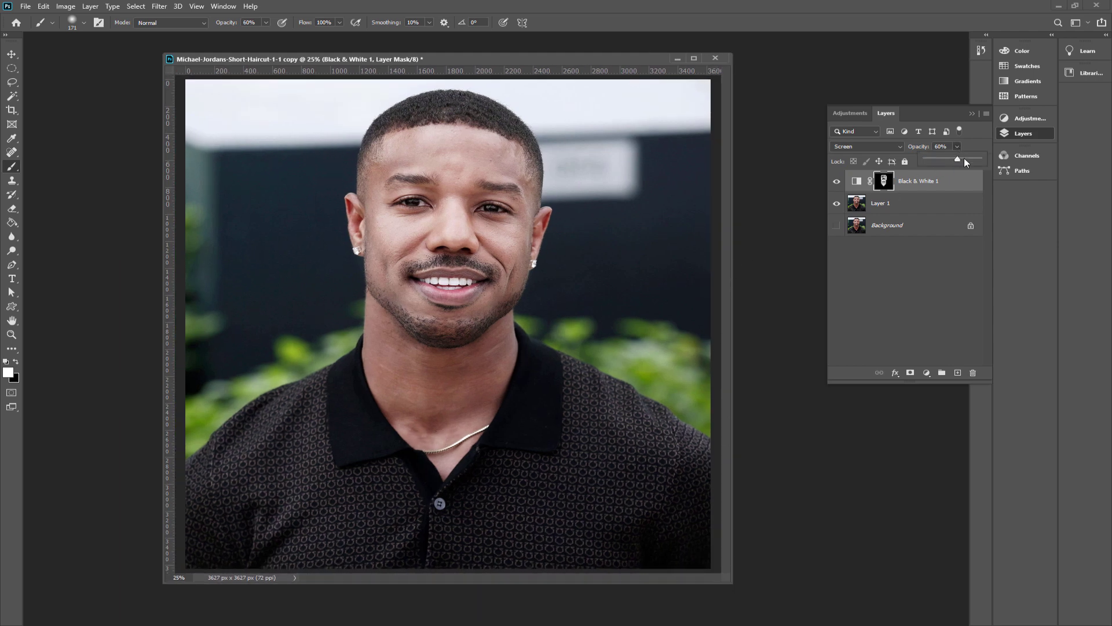
Set the Black & White 1 layer opacity to 70%
left_click(971, 159)
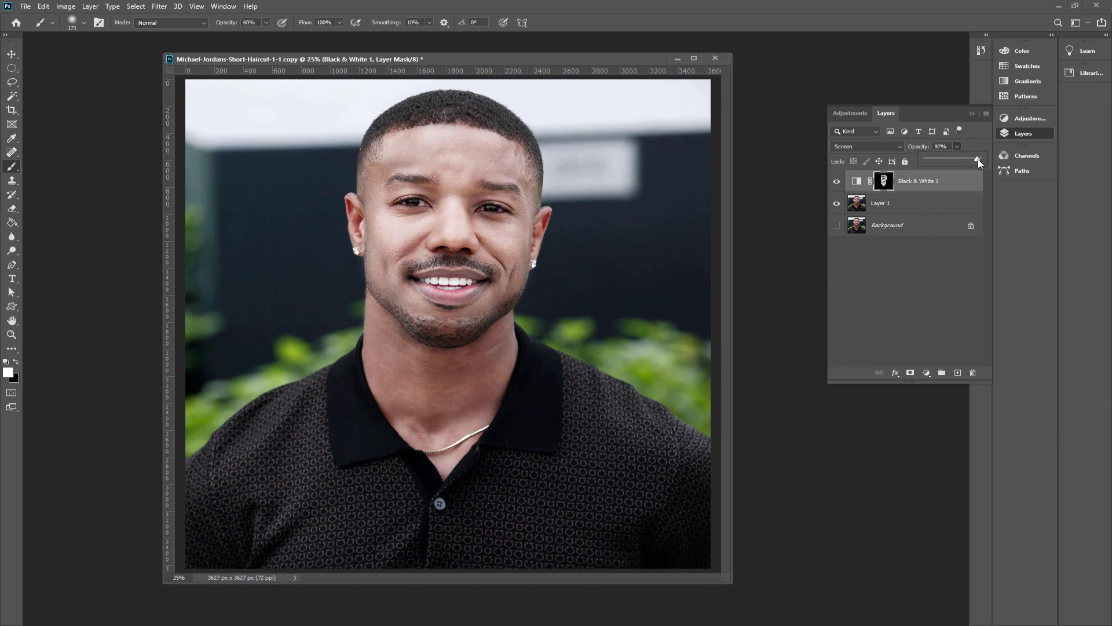
left_click_drag(978, 159, 979, 159)
left_click(965, 159)
left_click(946, 146)
type("0")
key("Return")
left_click(9, 57)
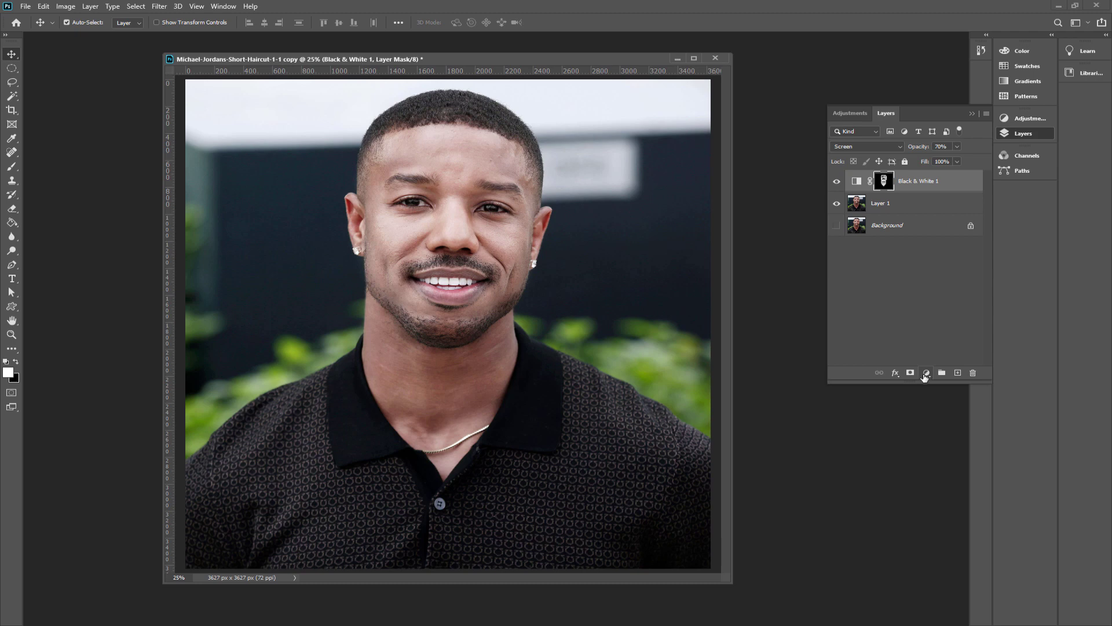
Add a dark red Solid Color fill layer, starting from 992d01, and select its mask
left_click(926, 374)
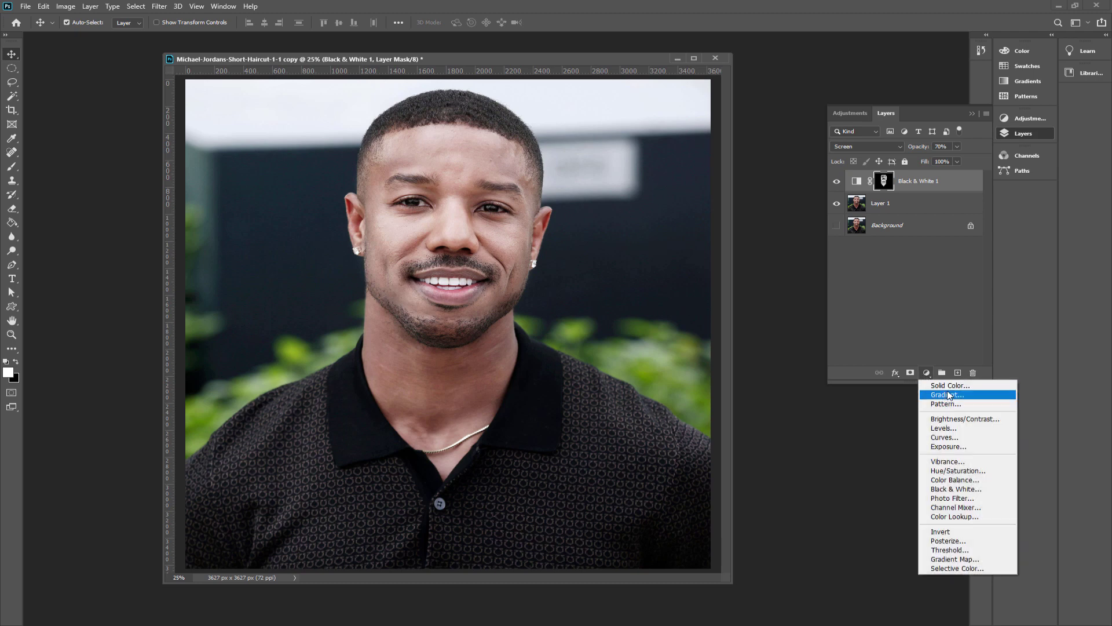
left_click(938, 383)
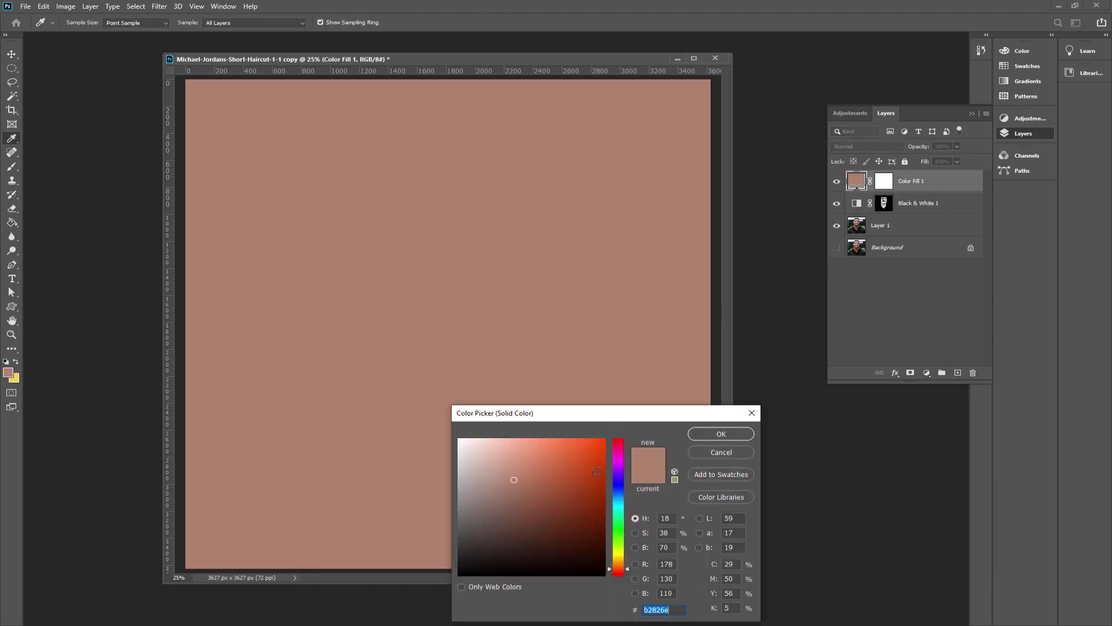
type("992d01")
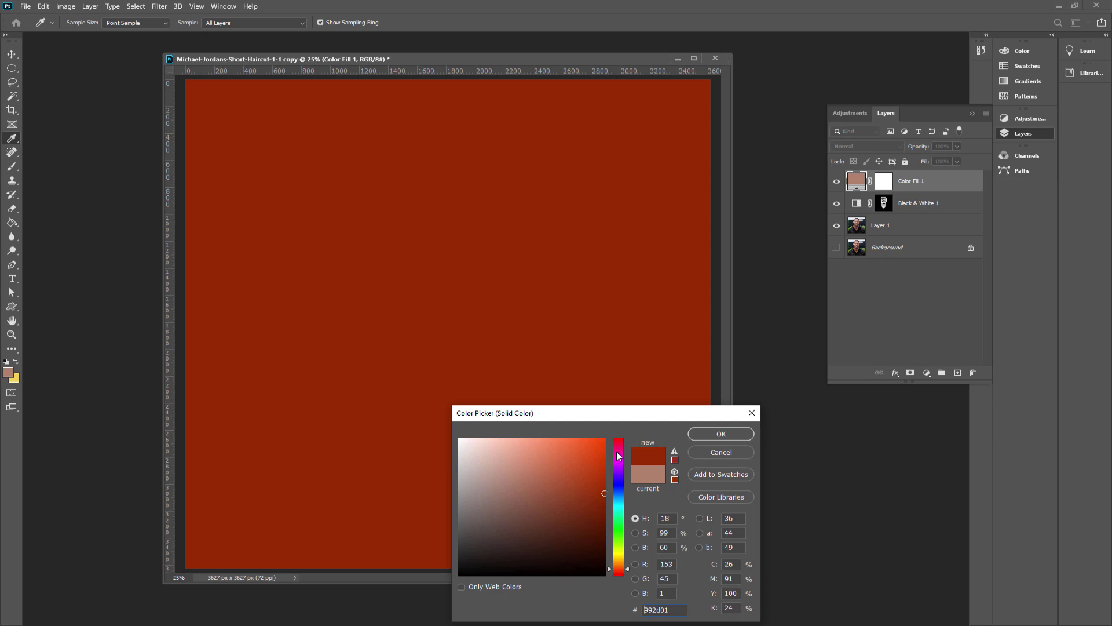
left_click(603, 468)
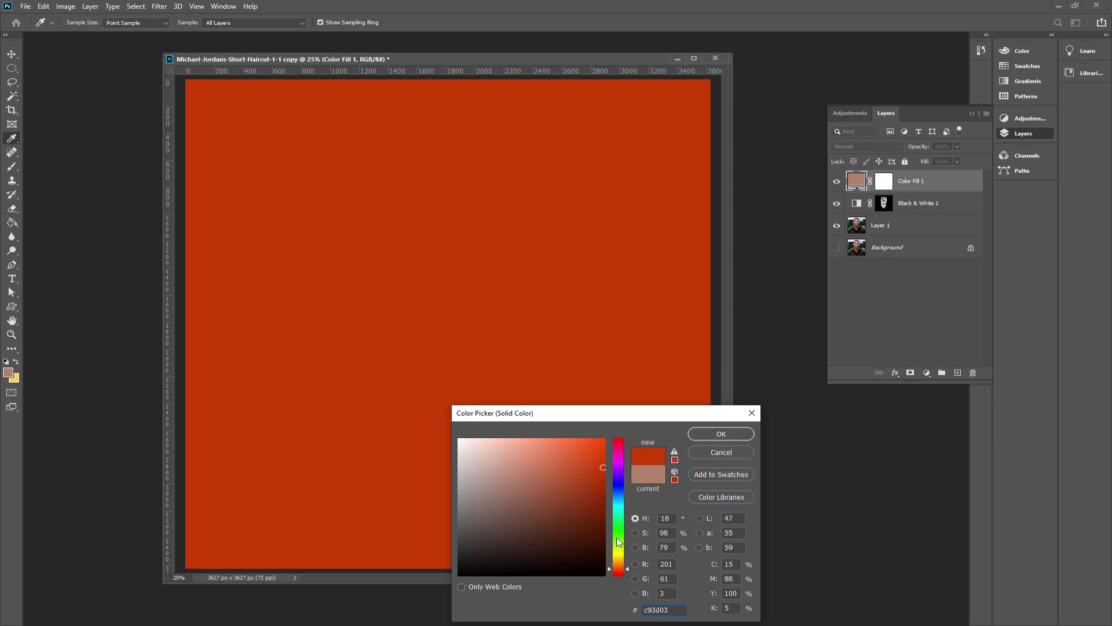
left_click(618, 446)
left_click_drag(618, 446, 618, 439)
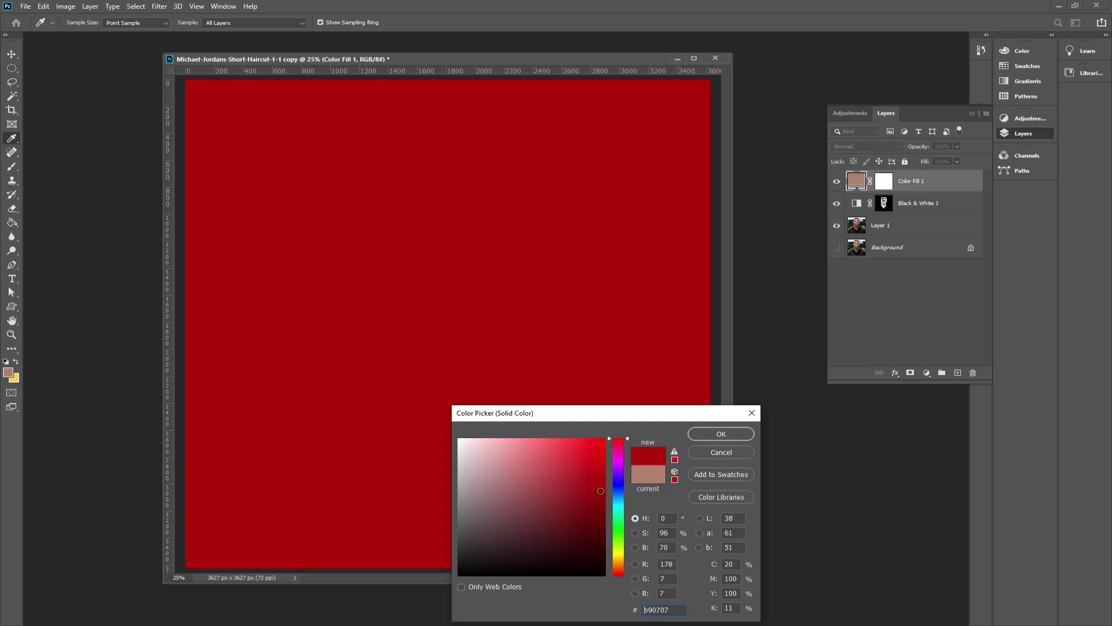
left_click_drag(604, 487, 603, 500)
left_click(721, 433)
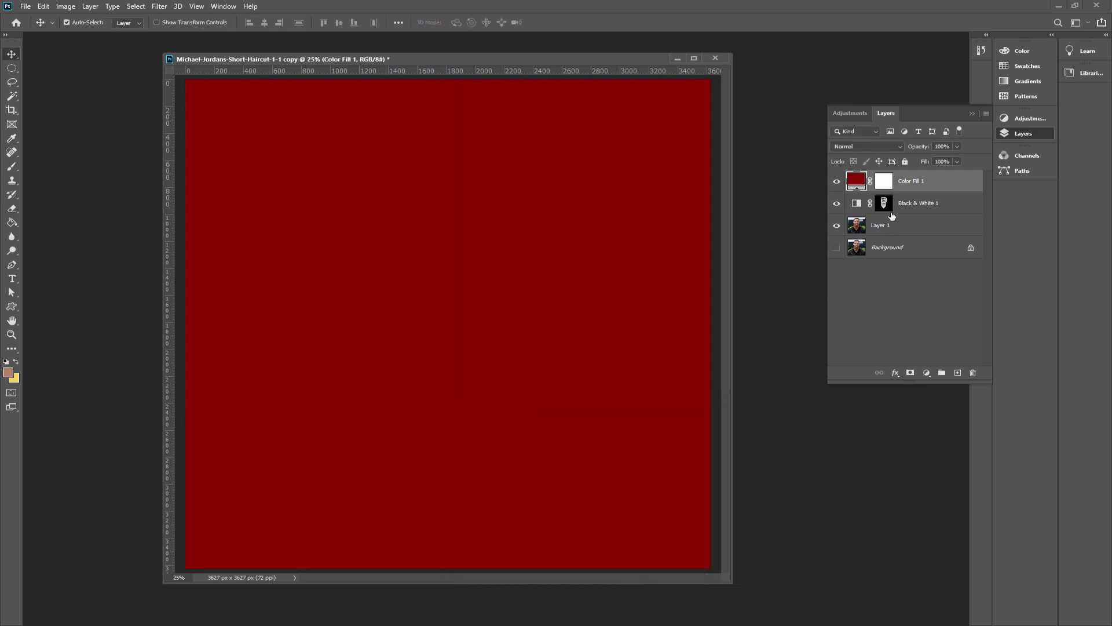
left_click(883, 184)
Invert the Color Fill 1 mask to black and paint red onto the lips with a smaller brush
key("ctrl+i")
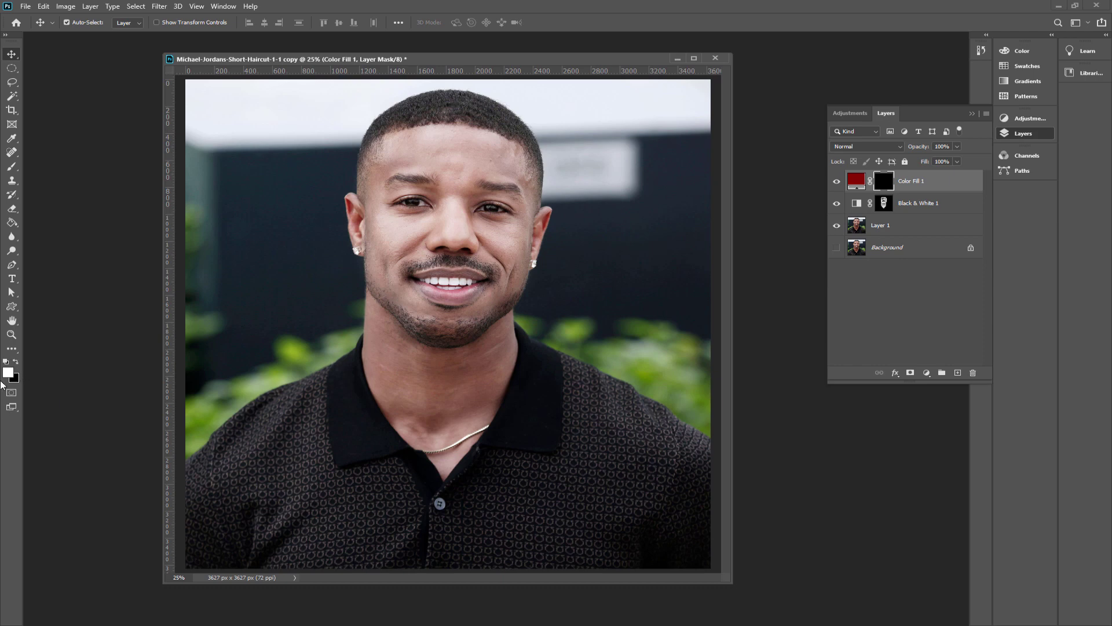
left_click(12, 166)
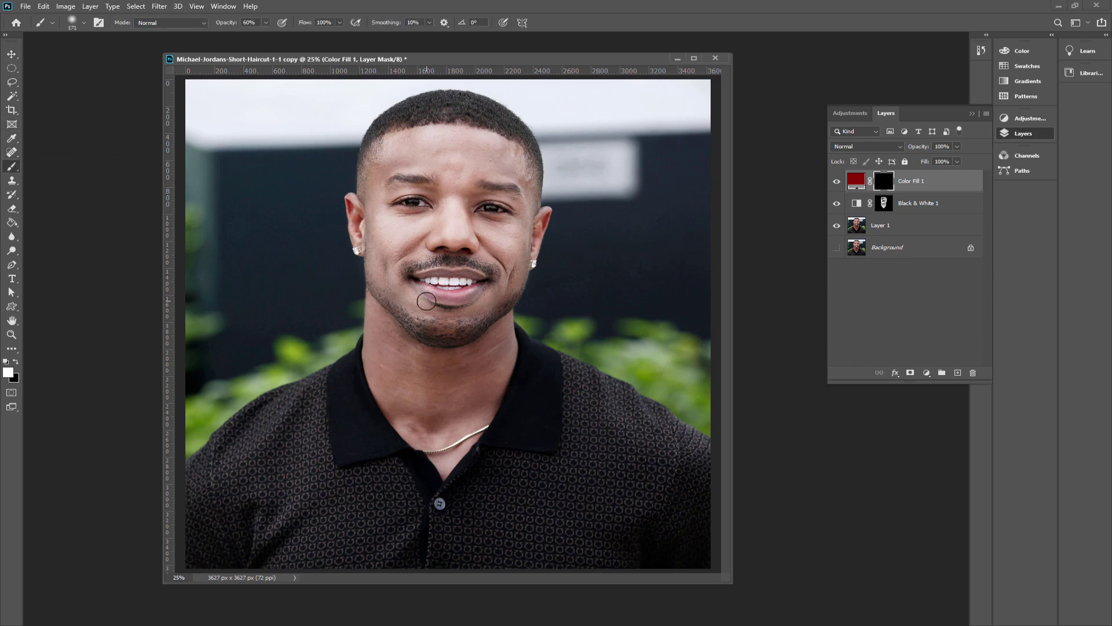
key("bracketleft")
key("bracketleft")
mouse_move(421, 286)
left_mouse_down()
mouse_move(483, 281)
mouse_move(414, 279)
mouse_move(447, 301)
mouse_move(473, 271)
mouse_move(448, 301)
left_mouse_up()
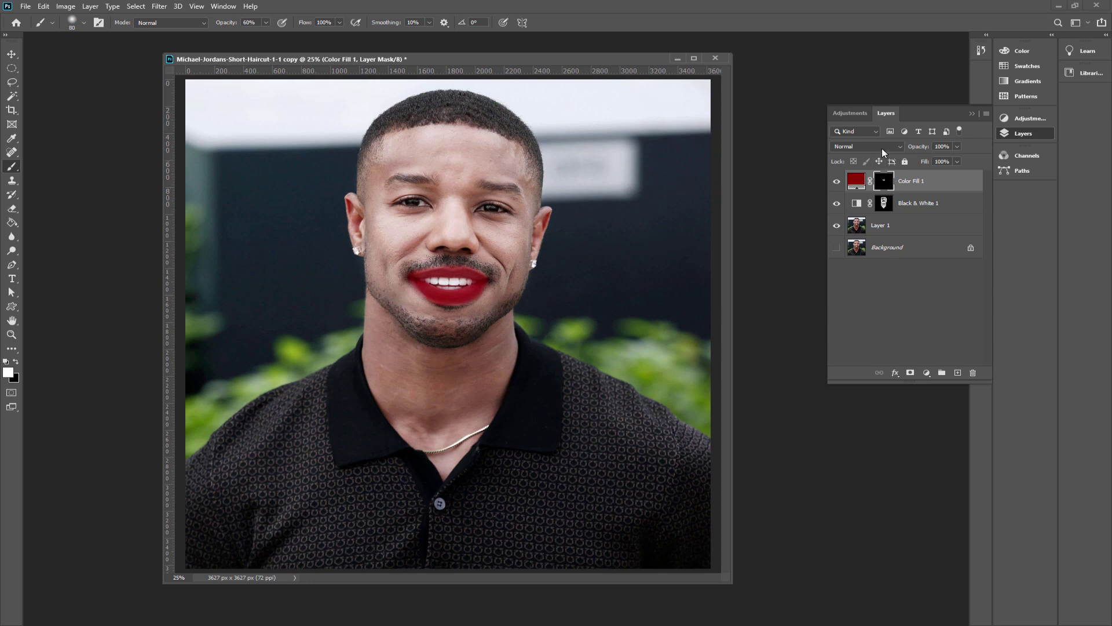
Blend Color Fill 1 as Soft Light at 70% opacity and pick a darker red, 540101
left_click(866, 146)
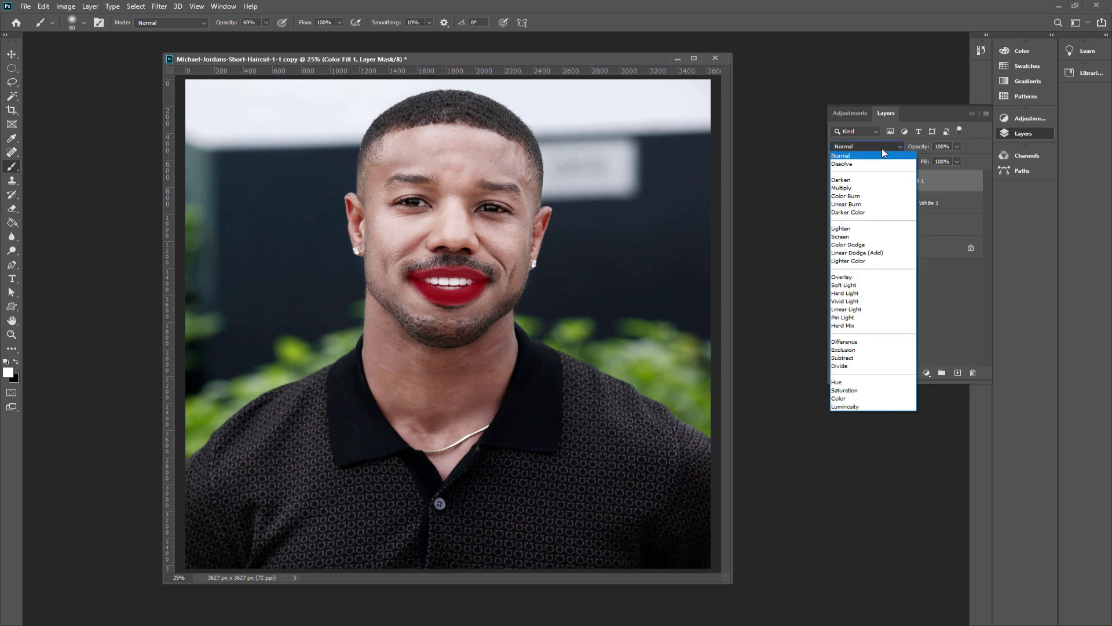
left_click(855, 287)
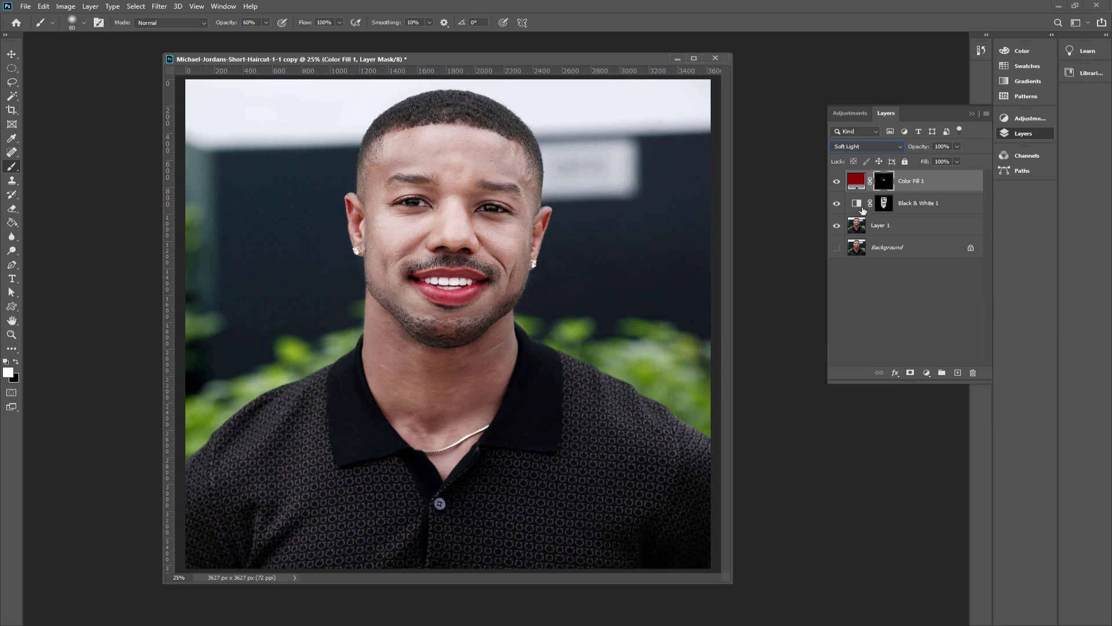
left_click(956, 147)
left_click_drag(943, 161, 941, 157)
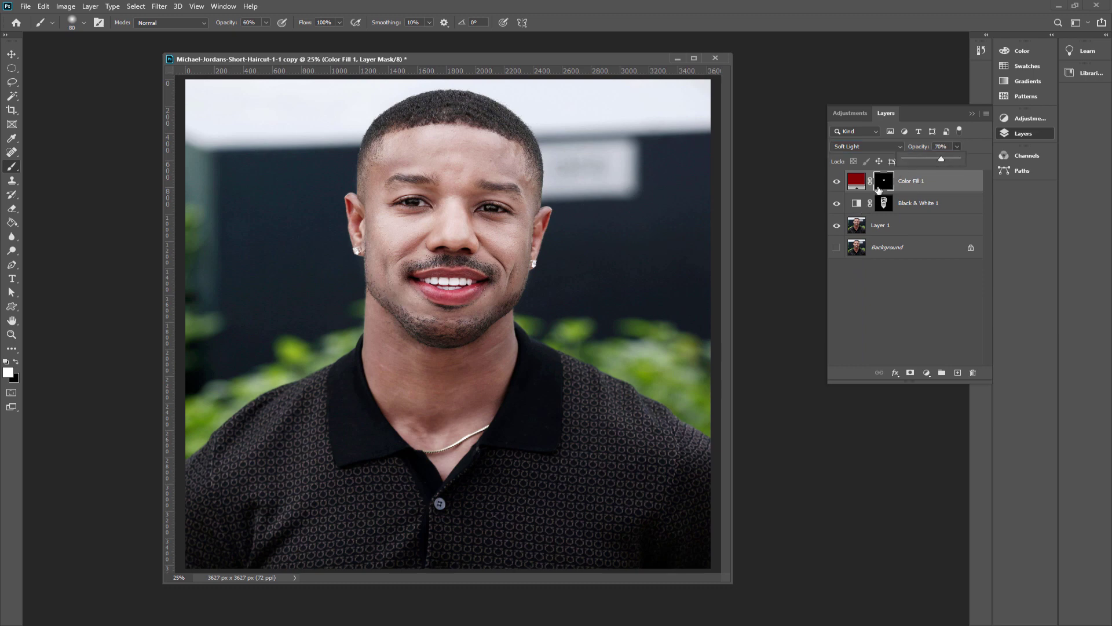
double_click(858, 182)
left_click_drag(613, 515, 603, 530)
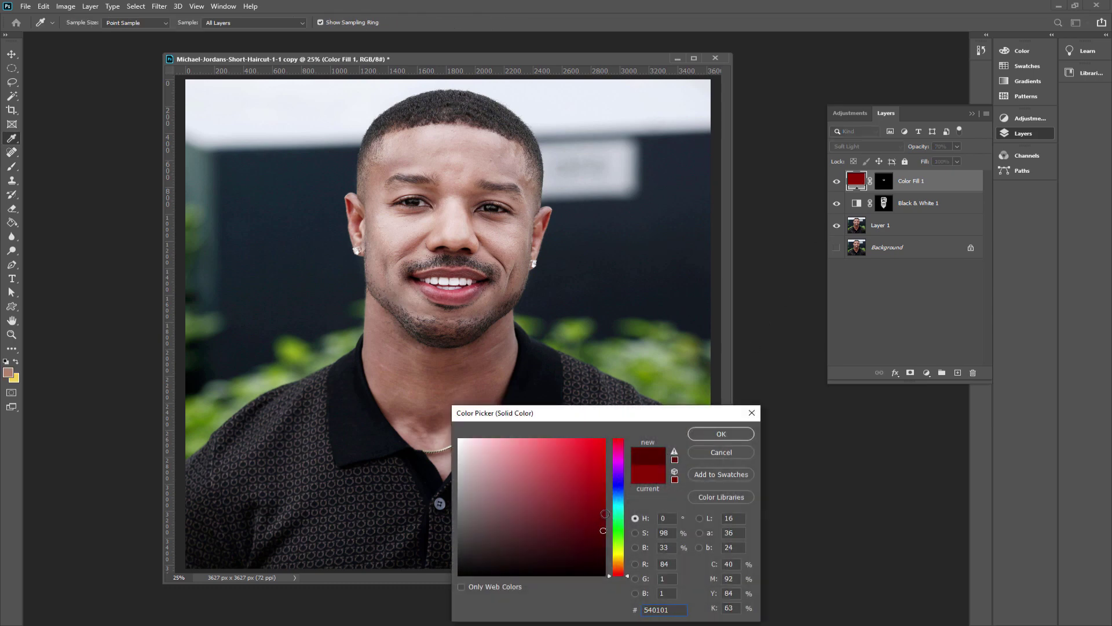
Apply the darker red, settle the lip tint's opacity at 61%, and enlarge the document window
left_click(717, 432)
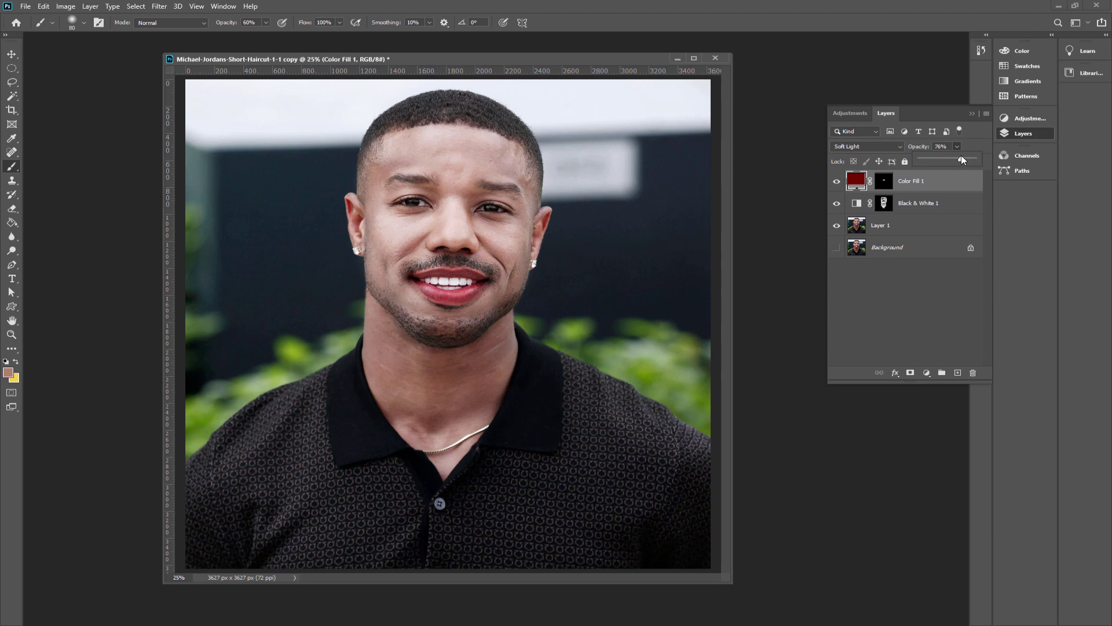
left_click_drag(962, 155, 952, 159)
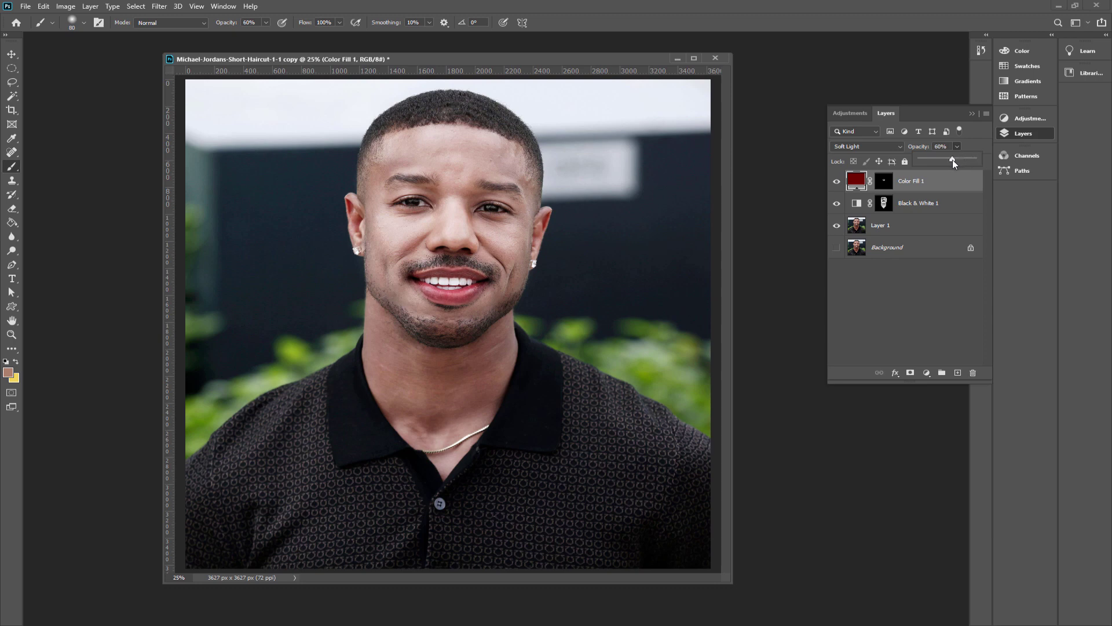
left_click(917, 183)
left_click_drag(950, 160, 959, 158)
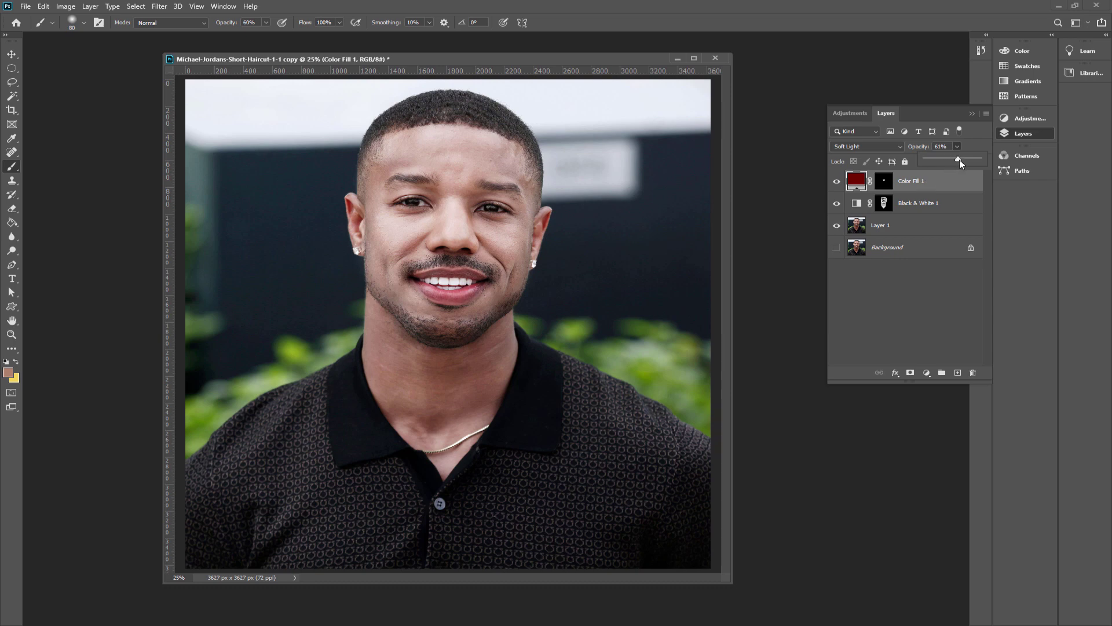
left_click(934, 184)
left_click_drag(730, 584, 769, 604)
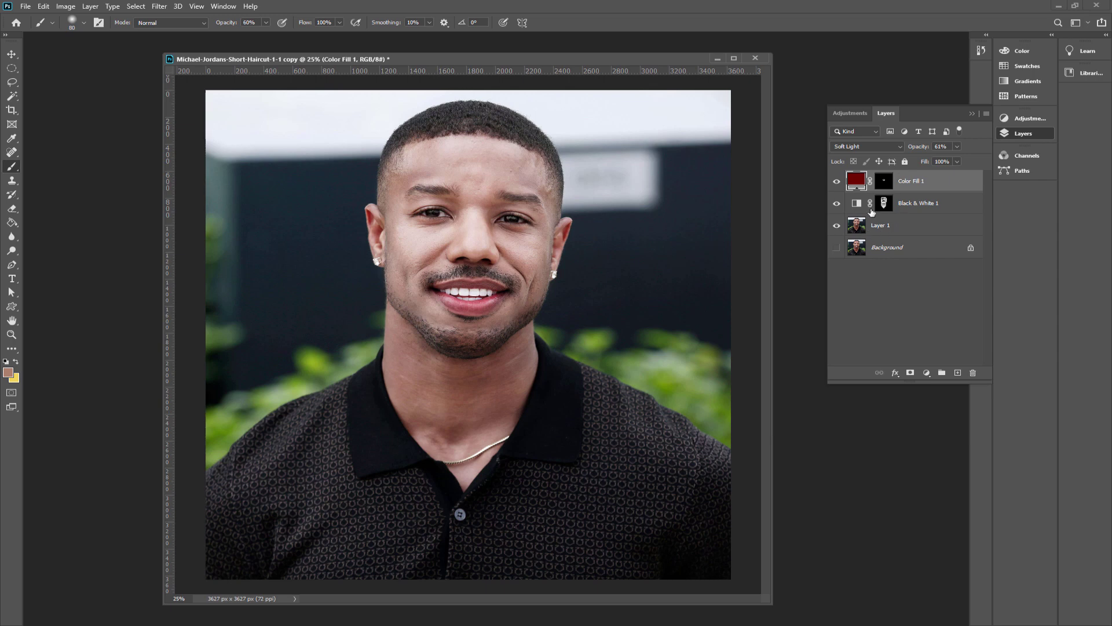
Stamp all visible layers into a merged Layer 2 and open it in the Camera Raw Filter
key("ctrl+shift+alt+e")
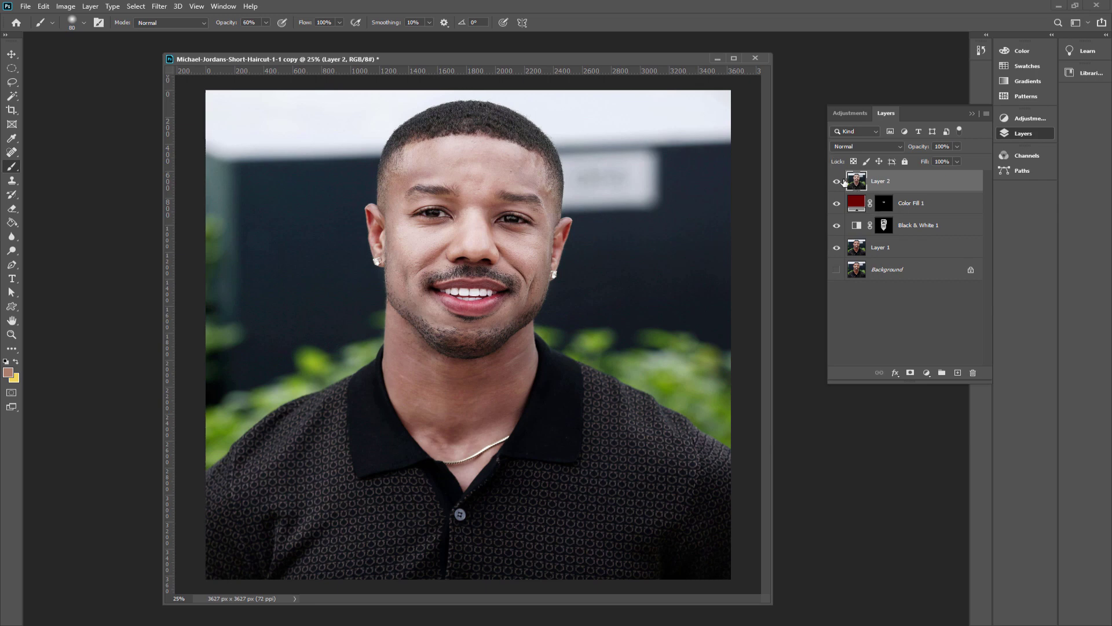
left_click(157, 6)
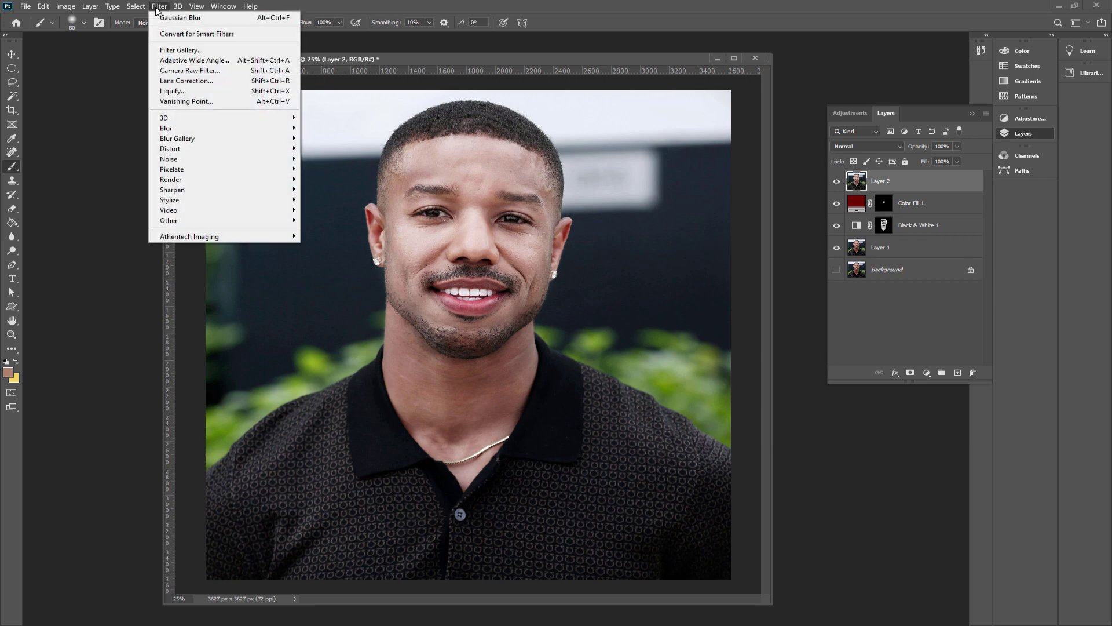
left_click(211, 70)
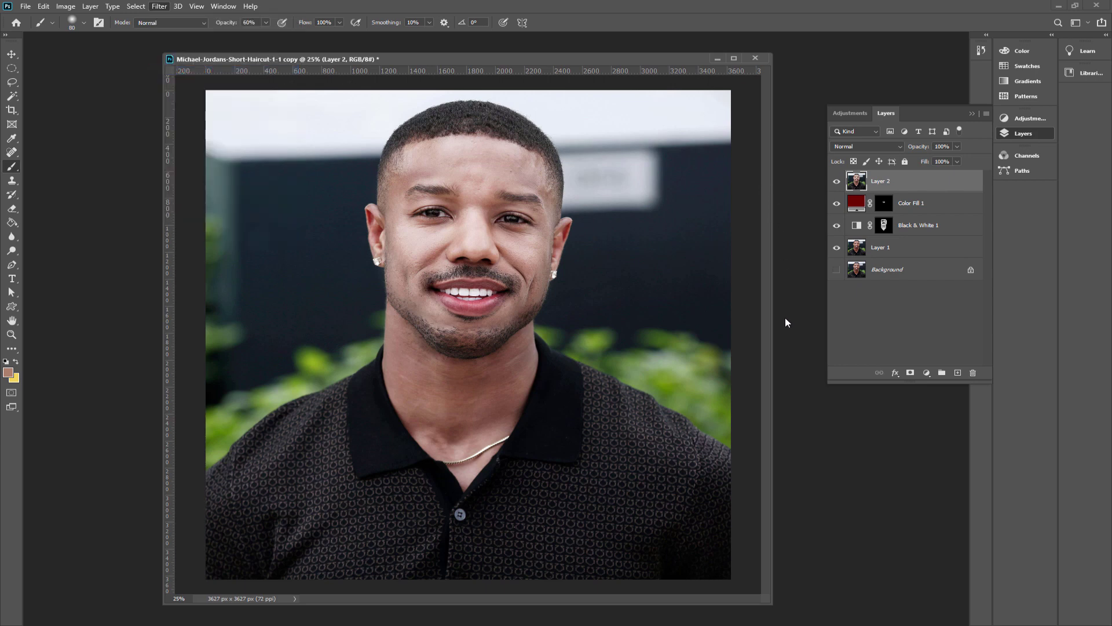
left_click(429, 267)
key("ctrl+shift+a")
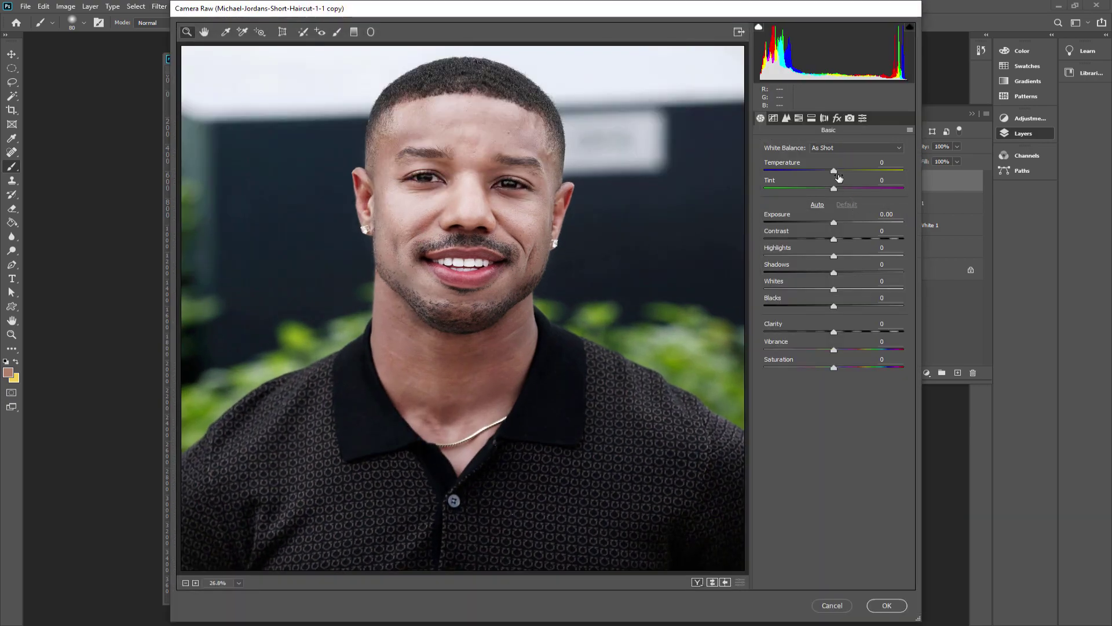
In Camera Raw's Basic panel, set Temperature +10, Tint +7, Vibrance +7 and Saturation +3
mouse_move(835, 172)
left_mouse_down()
mouse_move(814, 196)
mouse_move(841, 198)
left_mouse_up()
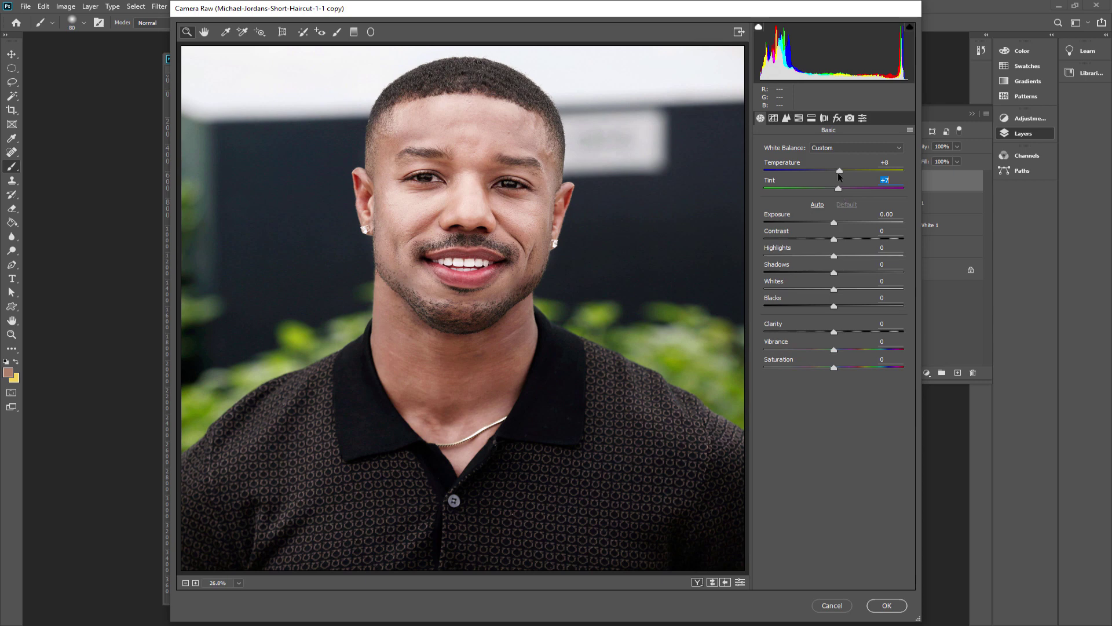
left_click_drag(840, 172, 844, 172)
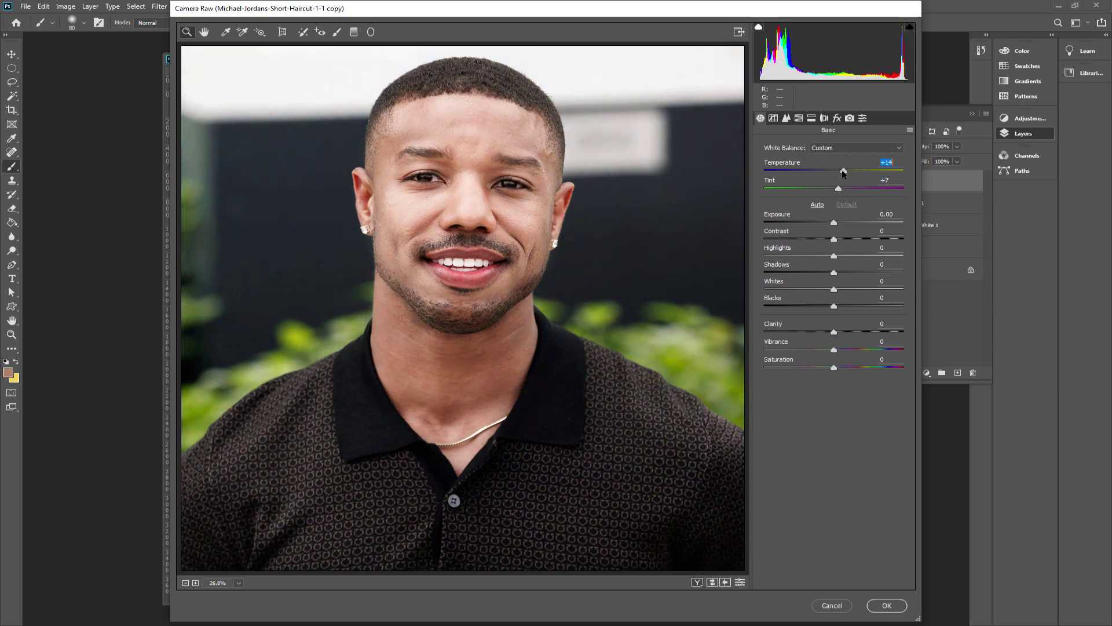
left_click_drag(843, 172, 839, 173)
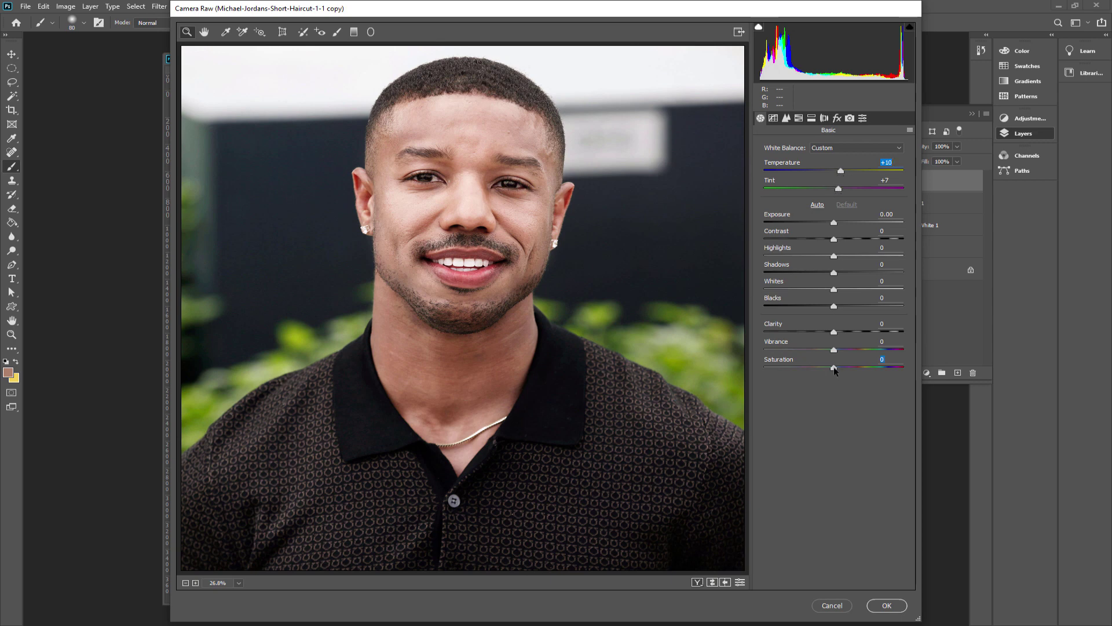
mouse_move(834, 370)
left_mouse_down()
mouse_move(854, 369)
mouse_move(837, 374)
mouse_move(856, 351)
mouse_move(839, 350)
left_mouse_up()
Set Highlights to -4 and Blacks to +8, then apply the Camera Raw grade to Layer 2
mouse_move(834, 256)
left_mouse_down()
mouse_move(785, 258)
mouse_move(902, 256)
mouse_move(842, 256)
mouse_move(832, 273)
left_mouse_up()
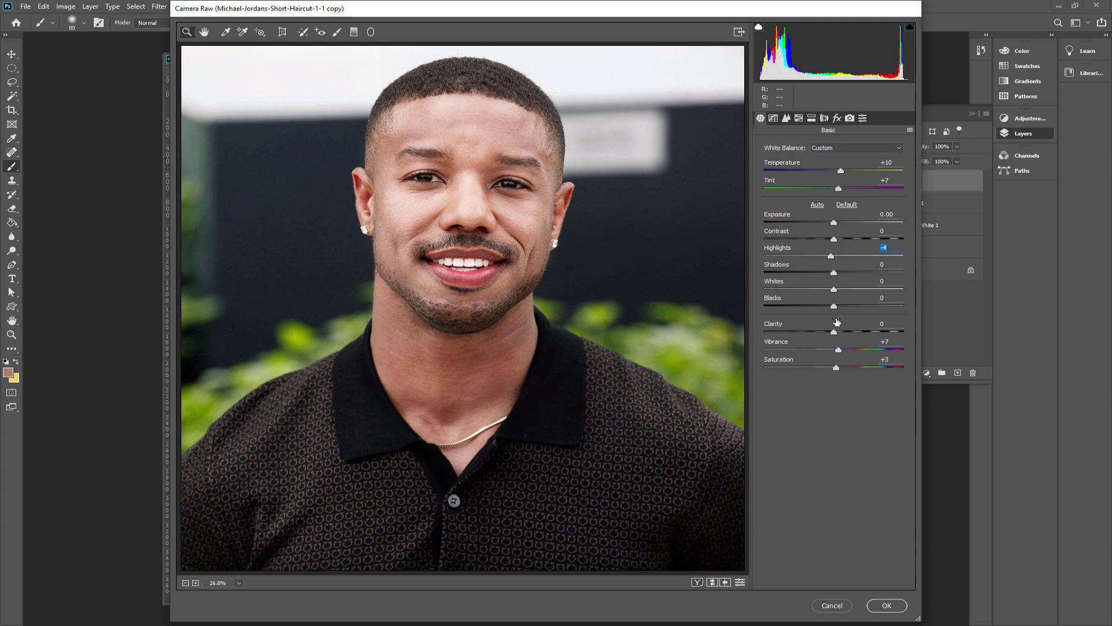
mouse_move(834, 306)
left_mouse_down()
mouse_move(786, 313)
mouse_move(877, 310)
mouse_move(813, 311)
mouse_move(872, 311)
mouse_move(827, 315)
left_mouse_up()
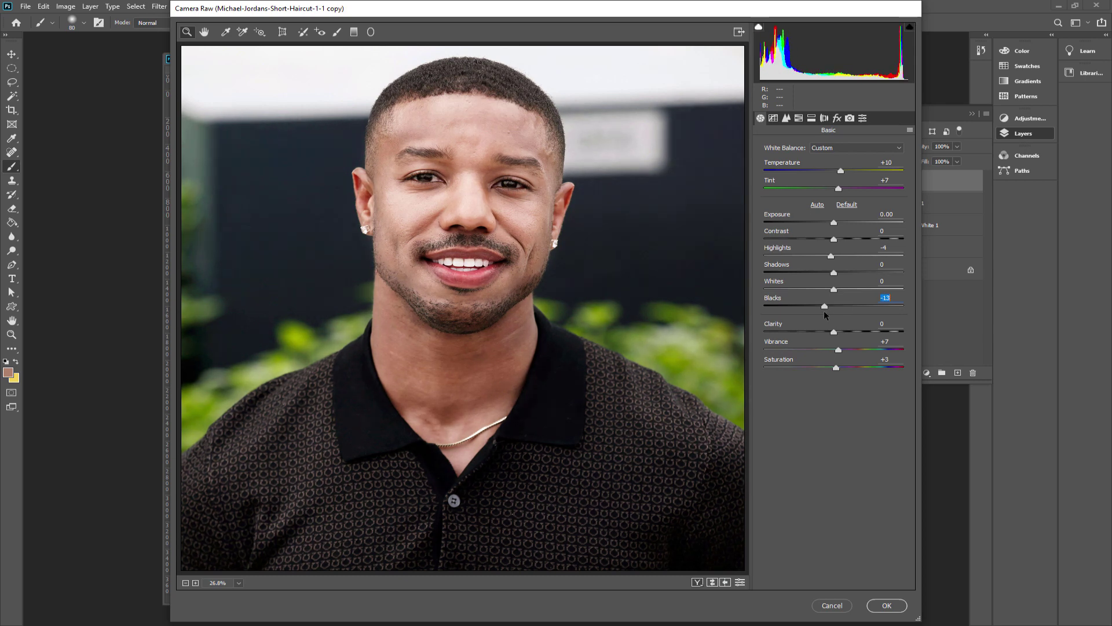
left_click_drag(827, 315, 830, 314)
left_click_drag(829, 307, 839, 307)
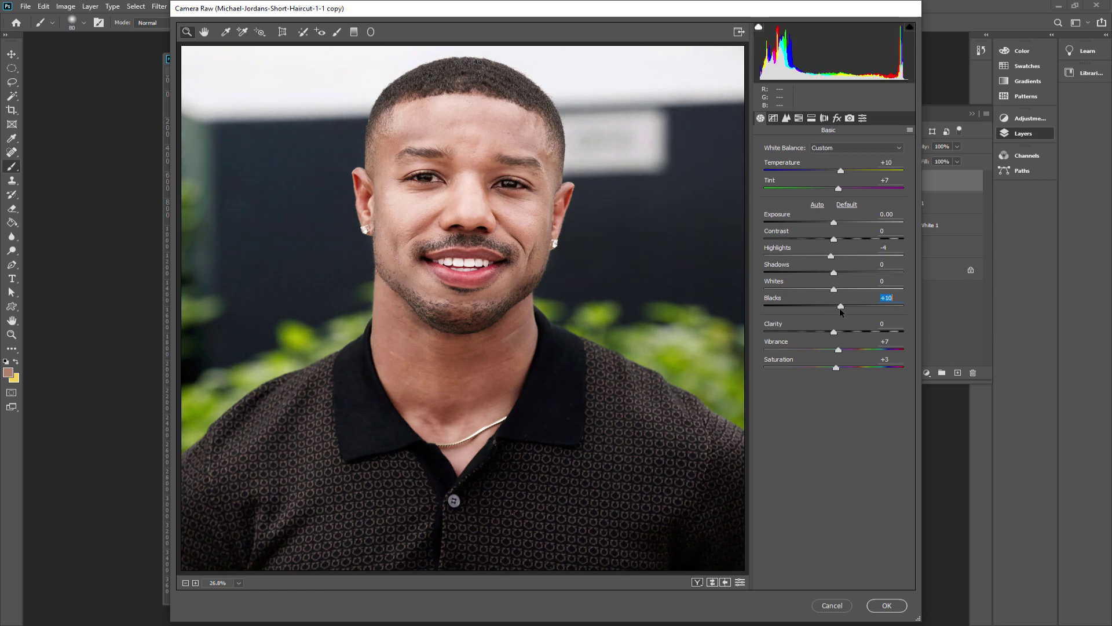
left_click(878, 609)
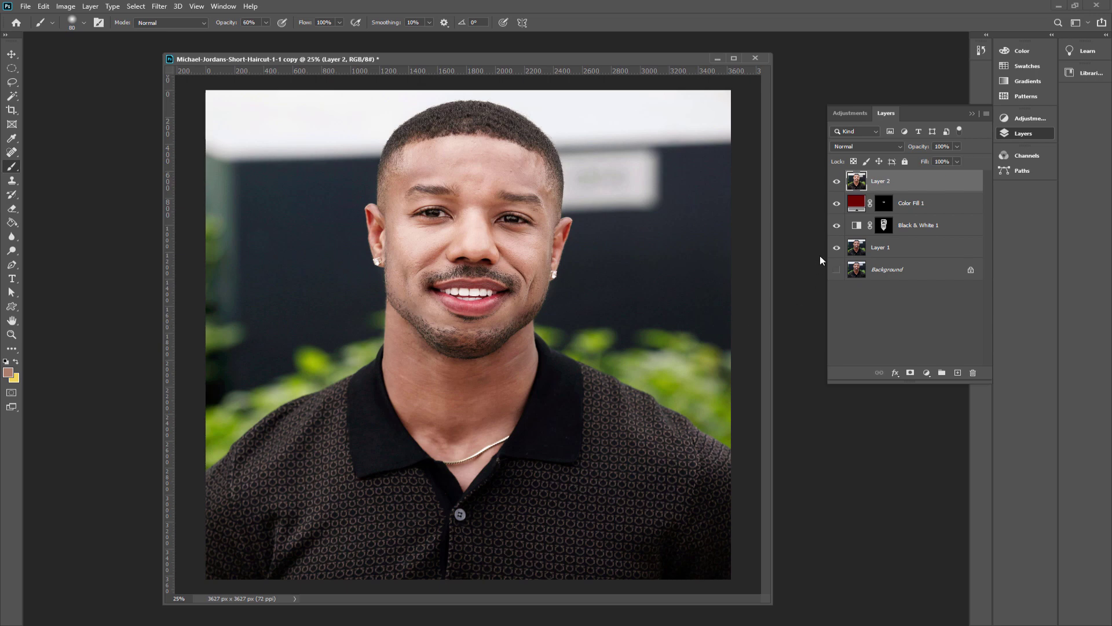
Hide Layer 1 and the Color Fill 1 lip tint, and show the original Background photo
left_click(836, 182)
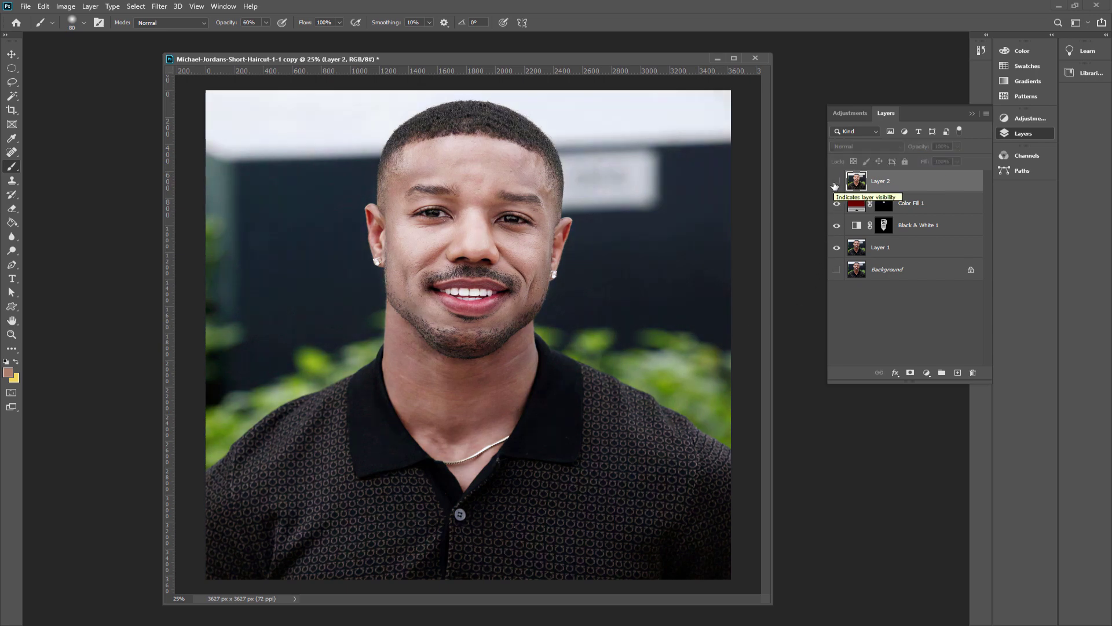
left_click(836, 183)
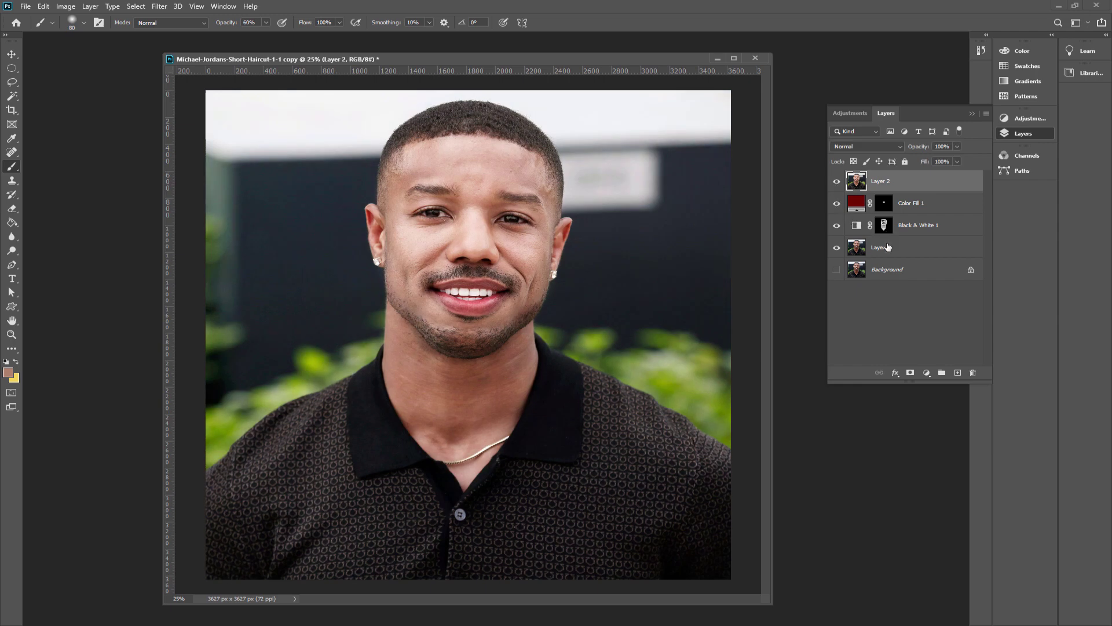
left_click(837, 248)
left_click(837, 203)
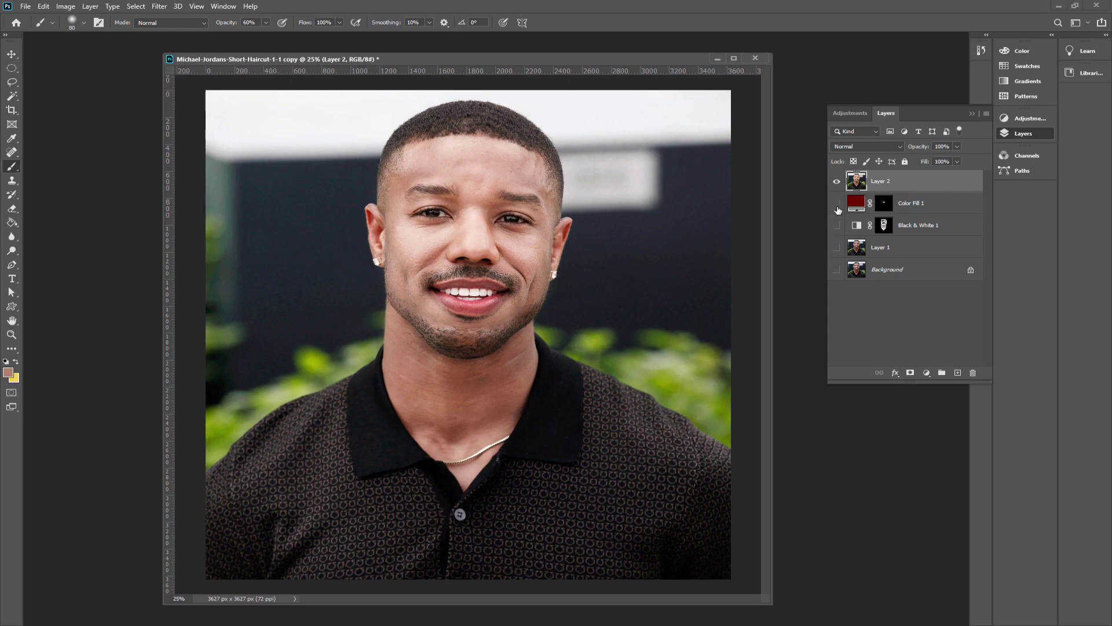
left_click(837, 182)
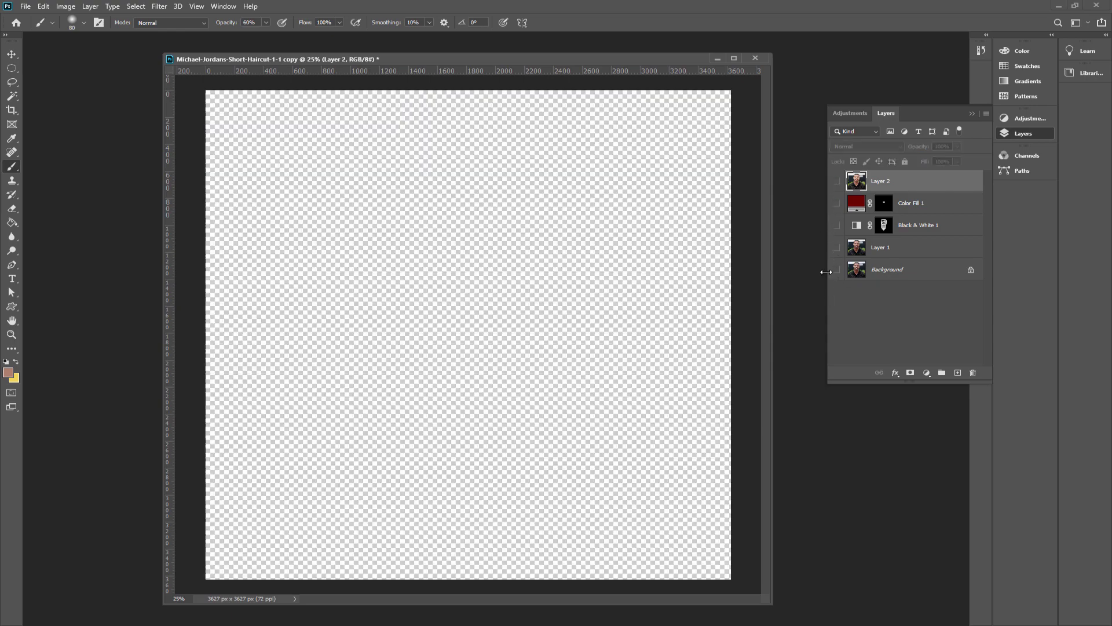
left_click(837, 270)
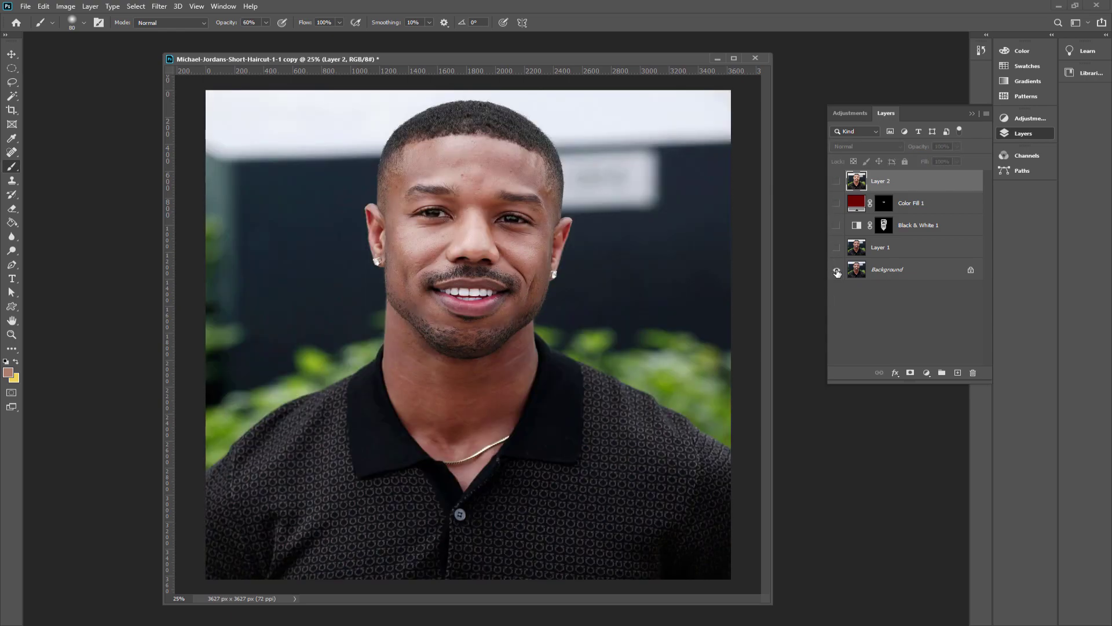
Toggle Layer 2 on and off to compare the grade, leaving it visible
left_click(837, 182)
left_click(837, 184)
left_click(837, 185)
left_click(837, 185)
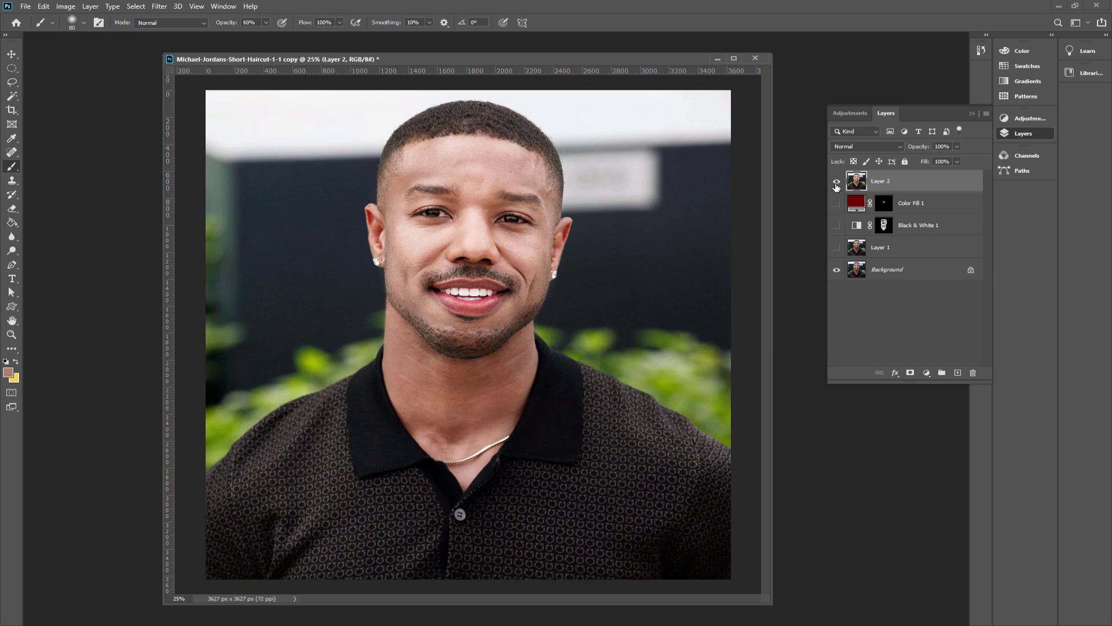
left_click(837, 184)
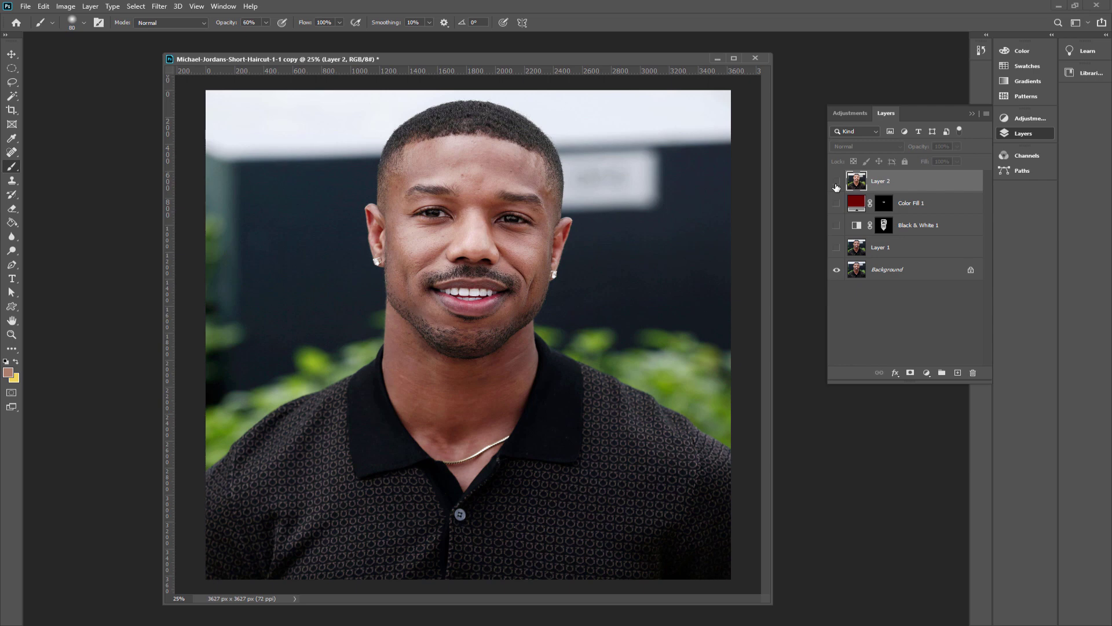
left_click(836, 184)
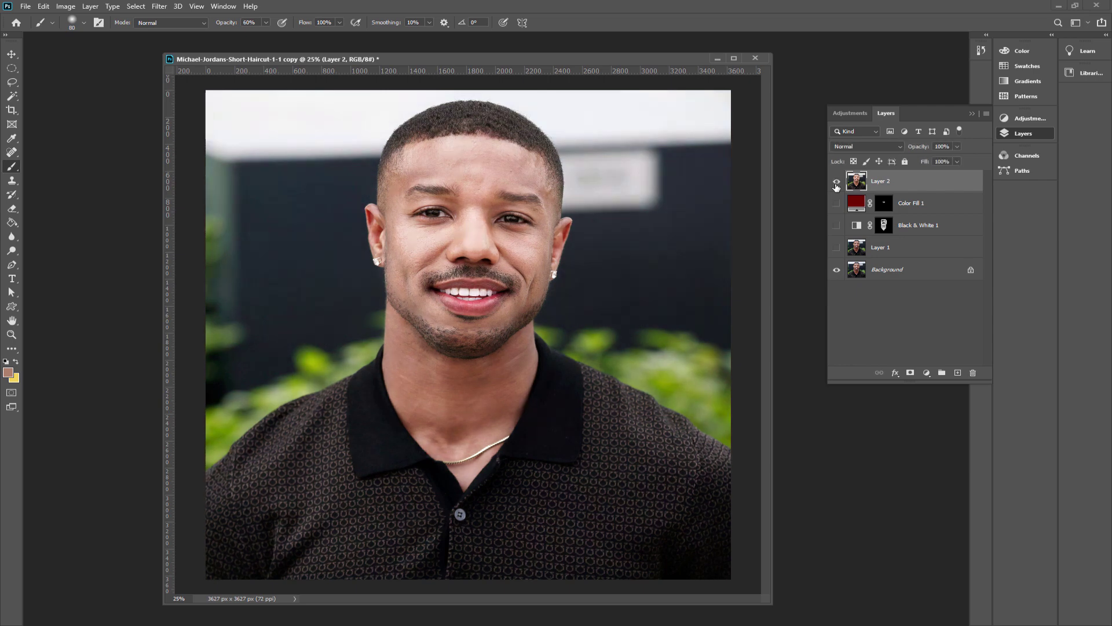